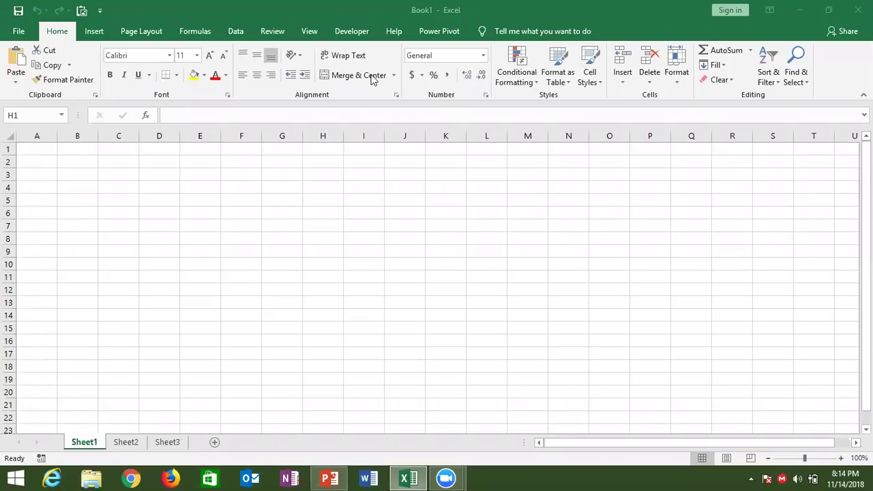
Discard the half-typed formula in H1 and move to cell A3
{"action": "type", "text": "="}
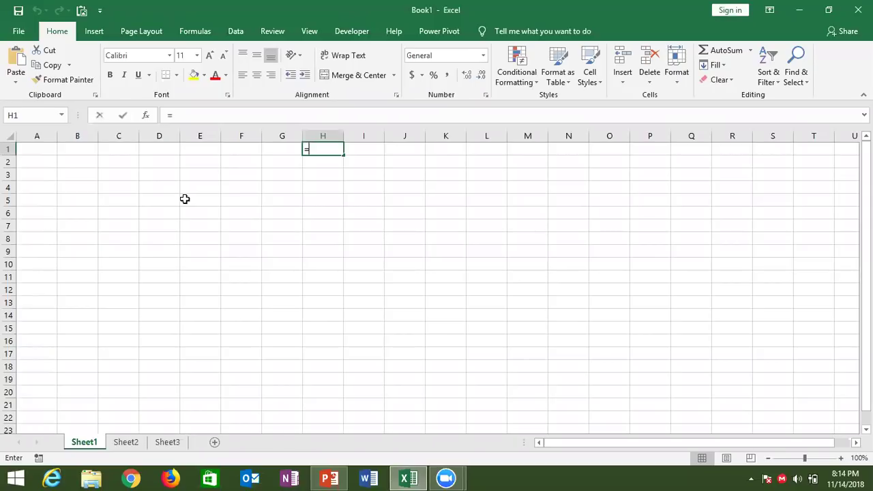
{"action": "type", "text": "v"}
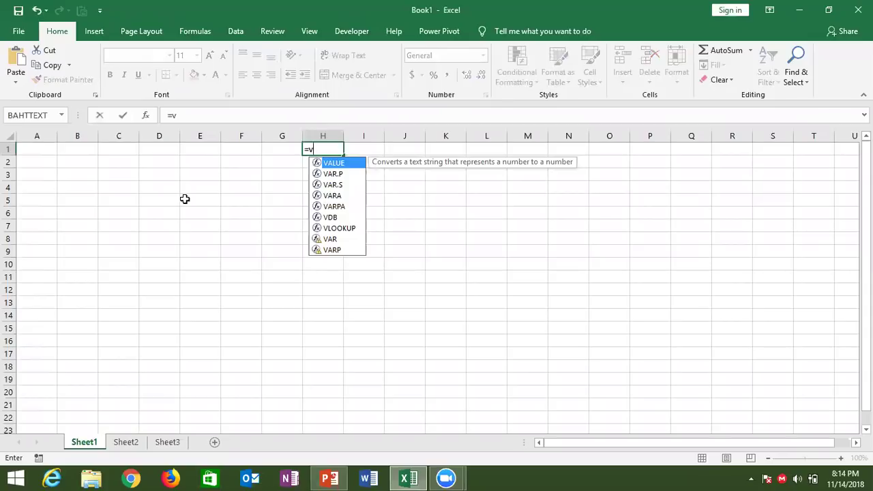
{"action": "key", "text": "Escape"}
{"action": "key", "text": "Escape"}
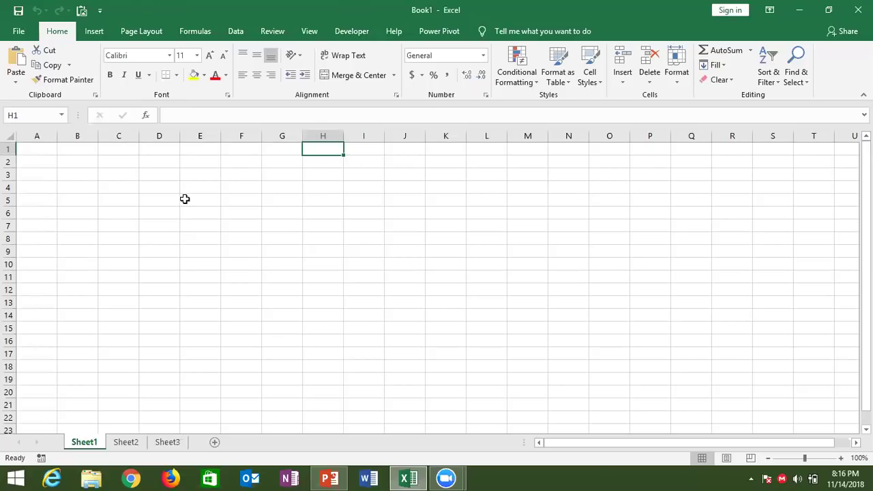
{"action": "key", "text": "Left"}
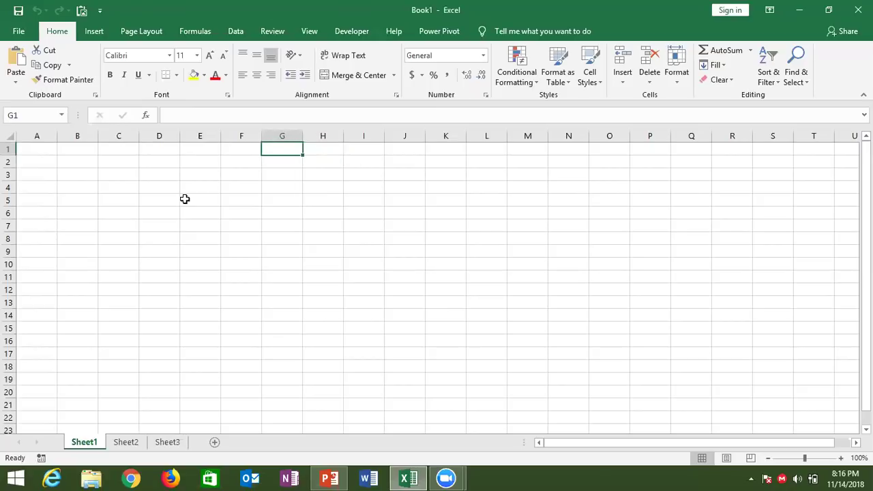
{"action": "key", "text": "Home"}
{"action": "key", "text": "Down"}
{"action": "key", "text": "Up"}
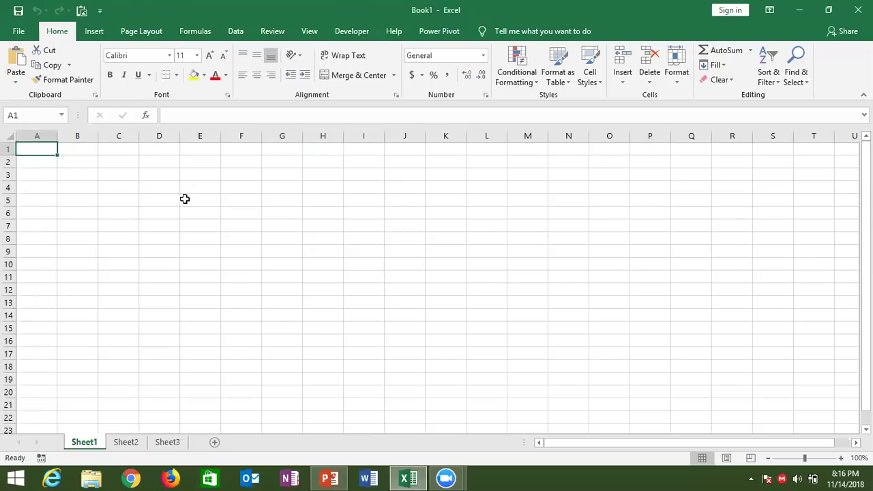
{"action": "key", "text": "Down"}
{"action": "key", "text": "Down"}
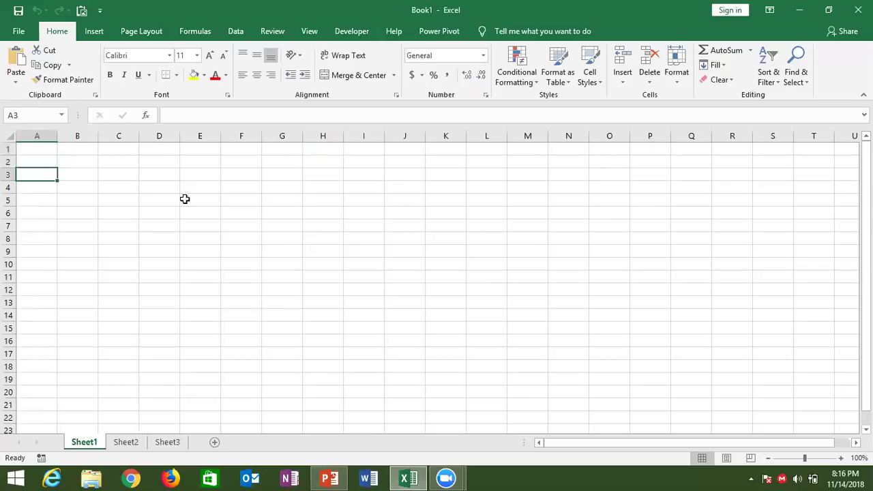
Enter the headers Q1 in A3 and Q2 in B3
{"action": "type", "text": "Q"}
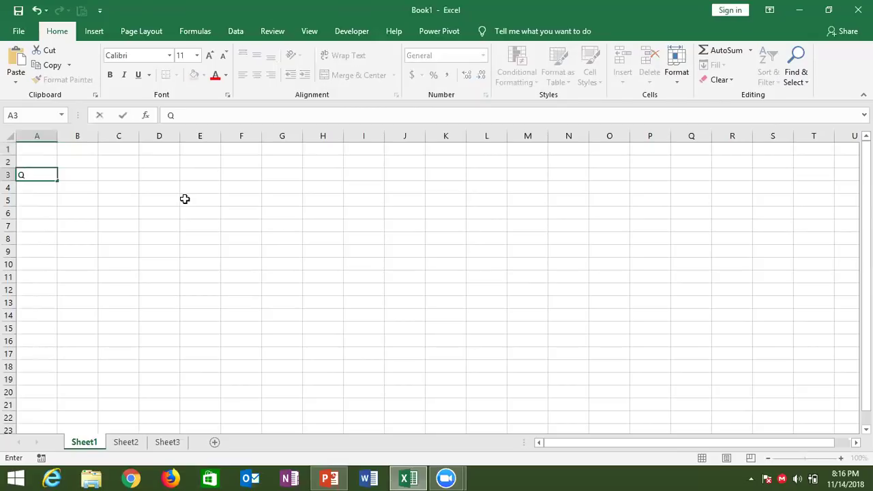
{"action": "type", "text": "1"}
{"action": "key", "text": "Tab"}
{"action": "type", "text": "Q2"}
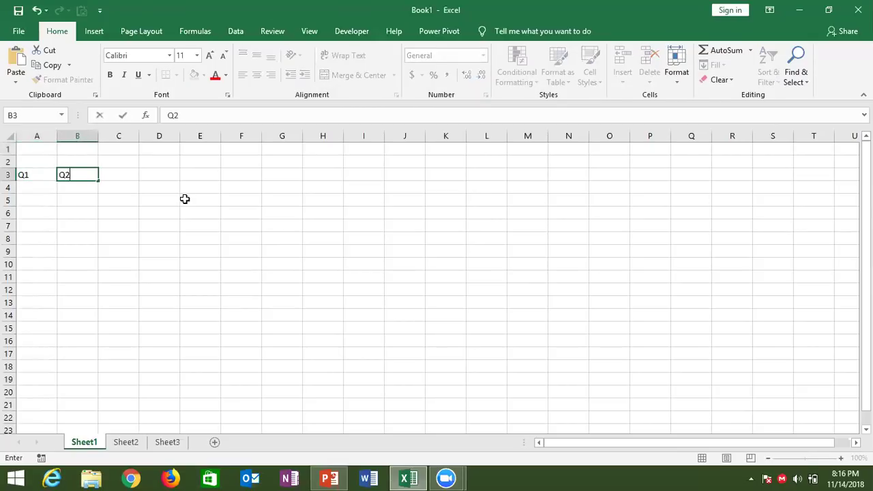
{"action": "key", "text": "Return"}
Enter 4521 in A4 and 4425 in B4
{"action": "key", "text": "Return"}
{"action": "key", "text": "Up"}
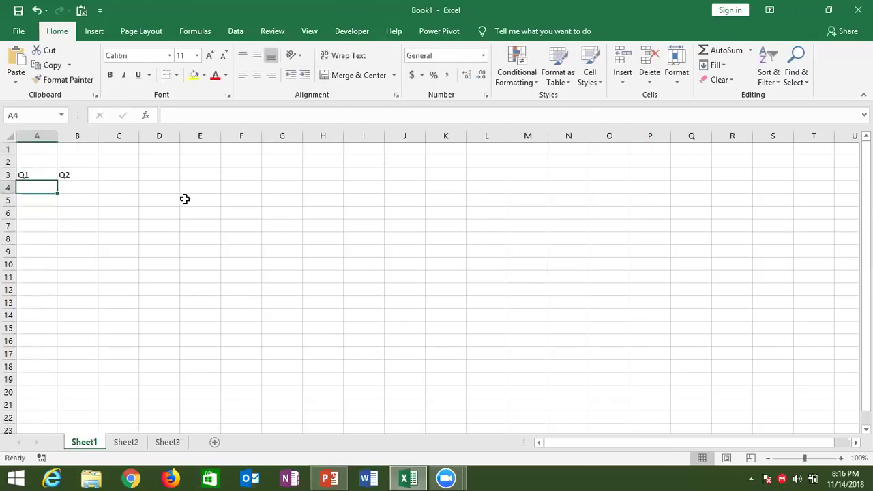
{"action": "type", "text": "4521"}
{"action": "key", "text": "Return"}
{"action": "key", "text": "Up"}
{"action": "key", "text": "Right"}
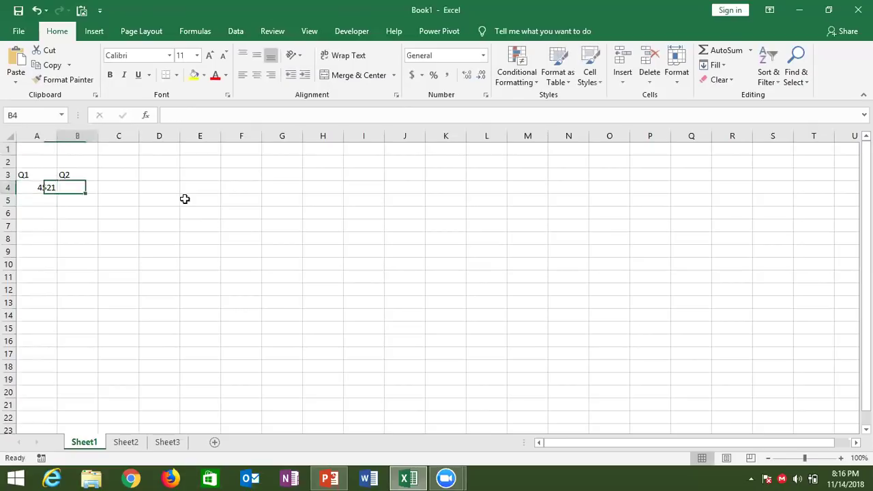
{"action": "type", "text": "4425"}
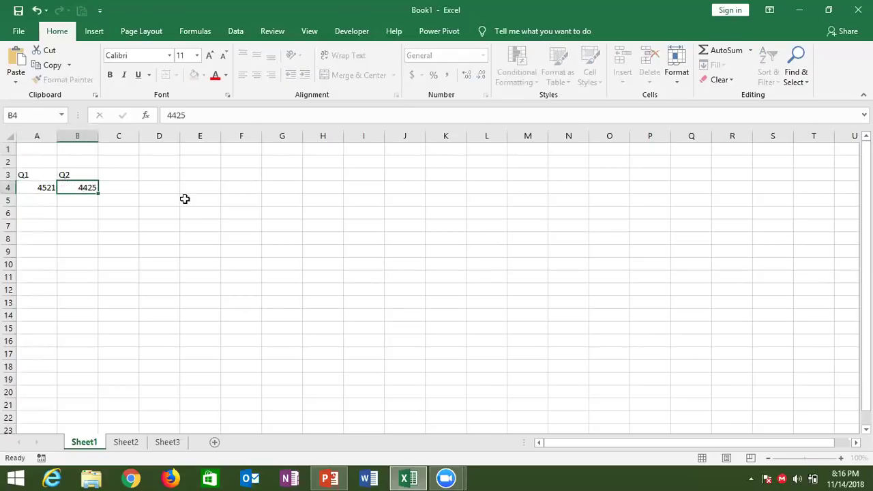
{"action": "key", "text": "Return"}
Add the header Gr in cell C3
{"action": "key", "text": "Up"}
{"action": "key", "text": "Up"}
{"action": "key", "text": "Right"}
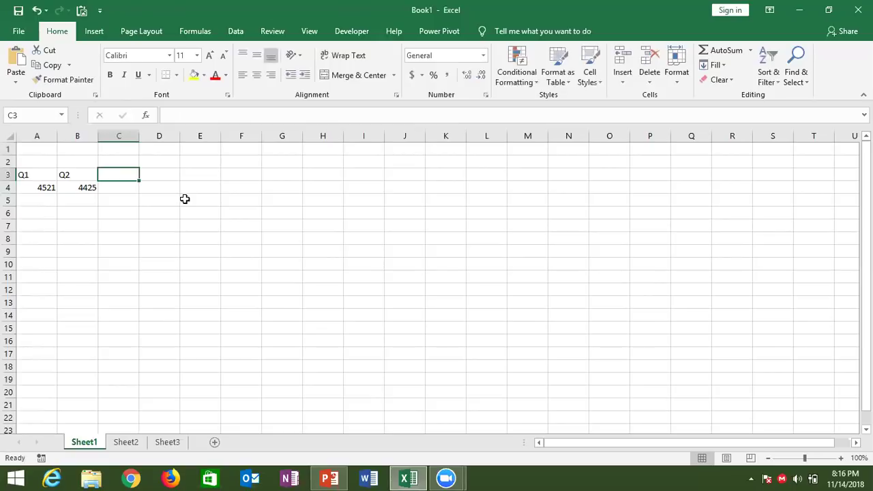
{"action": "type", "text": "Gr"}
{"action": "key", "text": "Return"}
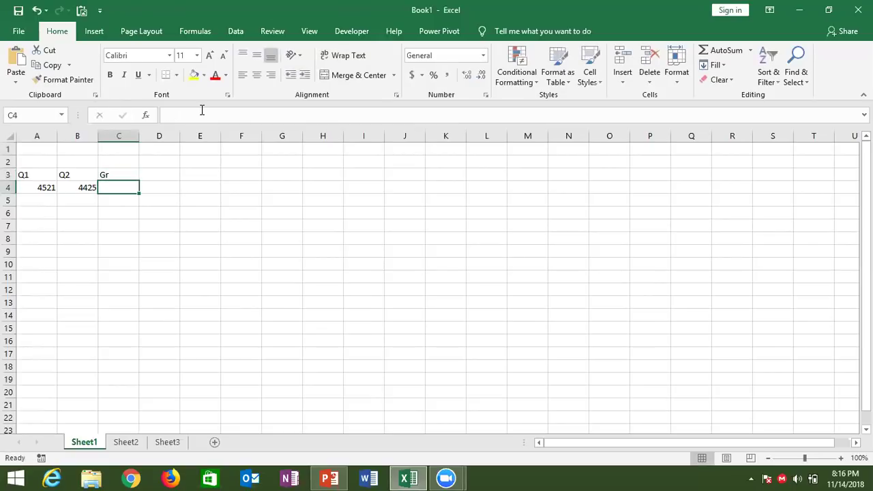
{"action": "key", "text": "ctrl+2"}
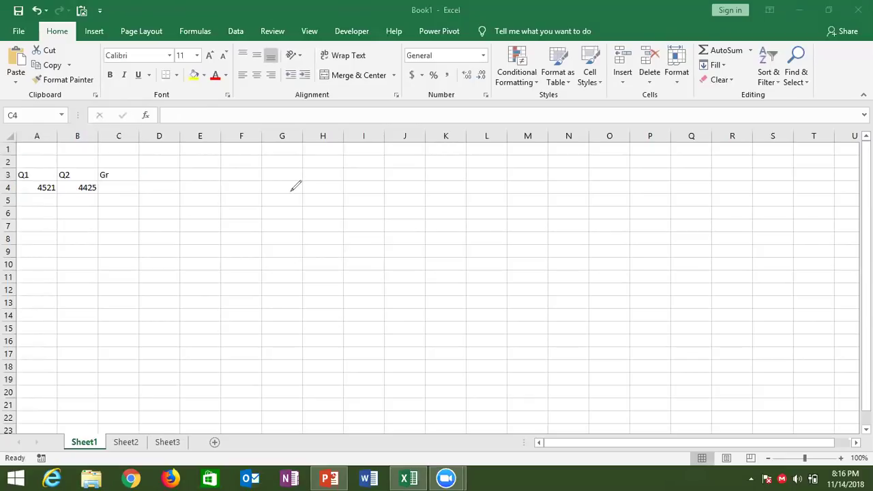
{"action": "mouse_move", "coordinate": [277, 199]}
{"action": "left_mouse_down"}
{"action": "mouse_move", "coordinate": [321, 215]}
{"action": "mouse_move", "coordinate": [334, 238]}
{"action": "mouse_move", "coordinate": [357, 228]}
{"action": "left_mouse_up"}
{"action": "mouse_move", "coordinate": [371, 199]}
{"action": "left_mouse_down"}
{"action": "mouse_move", "coordinate": [434, 181]}
{"action": "mouse_move", "coordinate": [438, 191]}
{"action": "left_mouse_up"}
{"action": "left_click_drag", "start_coordinate": [450, 145], "coordinate": [454, 195]}
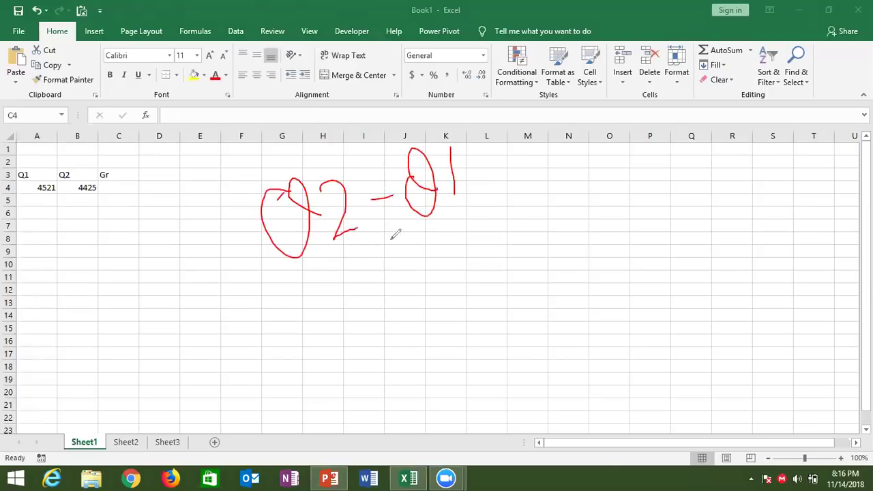
{"action": "left_click_drag", "start_coordinate": [287, 289], "coordinate": [481, 225]}
{"action": "mouse_move", "coordinate": [442, 247]}
{"action": "left_mouse_down"}
{"action": "mouse_move", "coordinate": [430, 255]}
{"action": "mouse_move", "coordinate": [444, 253]}
{"action": "mouse_move", "coordinate": [440, 285]}
{"action": "left_mouse_up"}
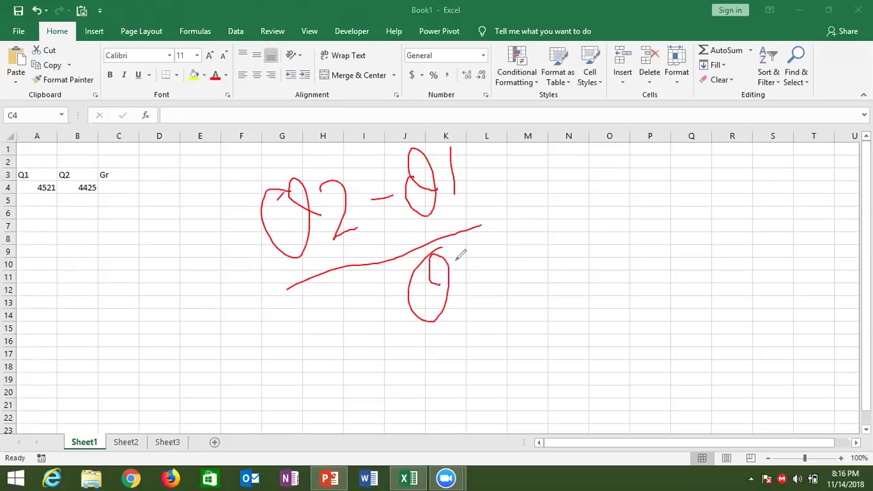
{"action": "left_click_drag", "start_coordinate": [459, 254], "coordinate": [462, 306]}
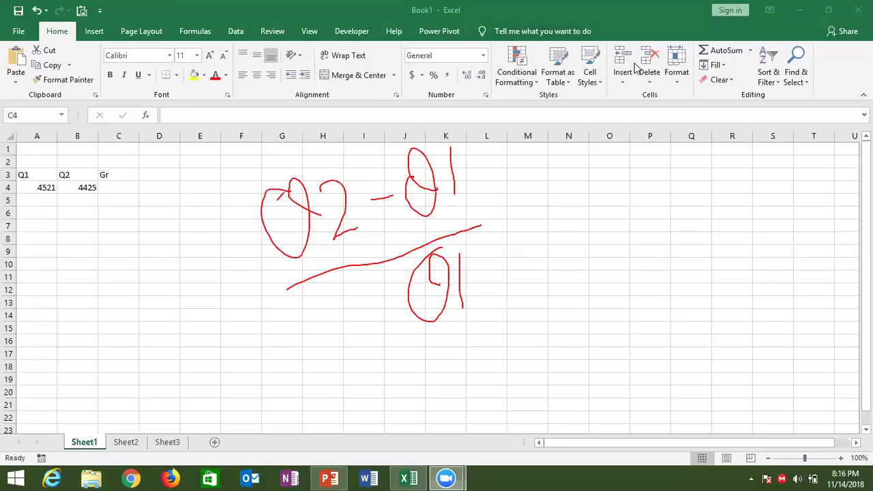
{"action": "left_click", "coordinate": [123, 191]}
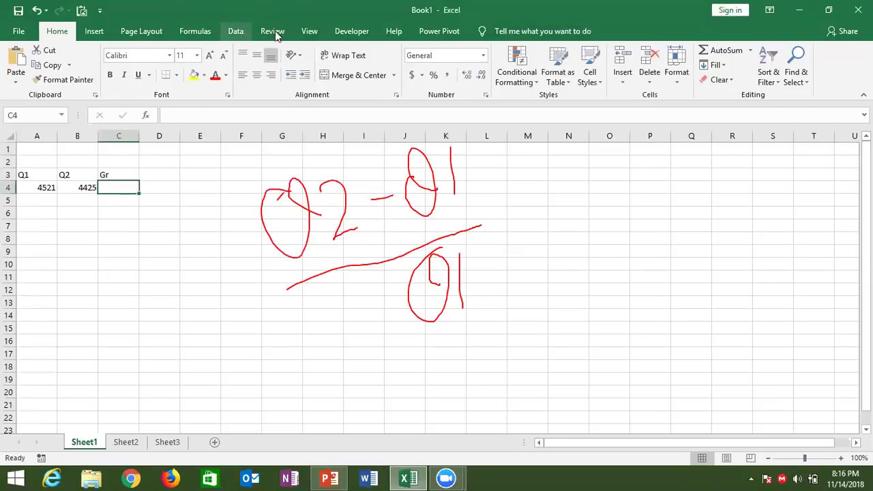
{"action": "left_click", "coordinate": [351, 31]}
Open the VBA editor and insert a new module
{"action": "left_click", "coordinate": [22, 69]}
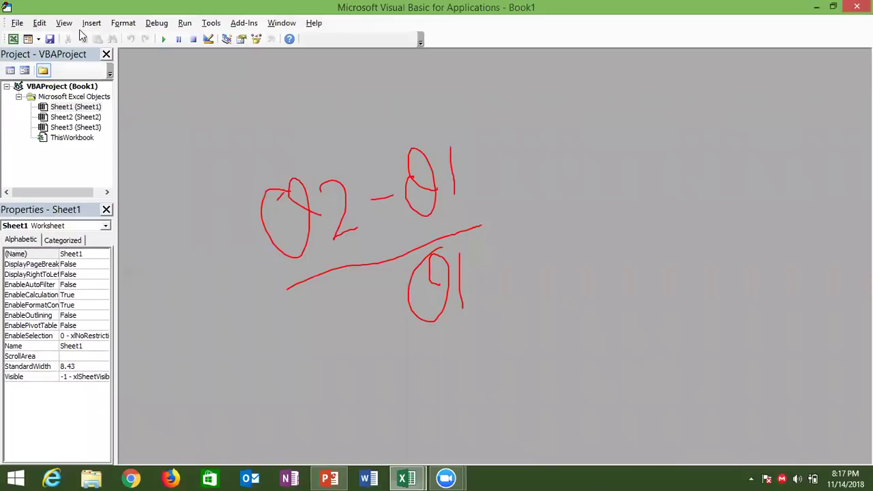
{"action": "left_click", "coordinate": [90, 23]}
{"action": "left_click", "coordinate": [94, 63]}
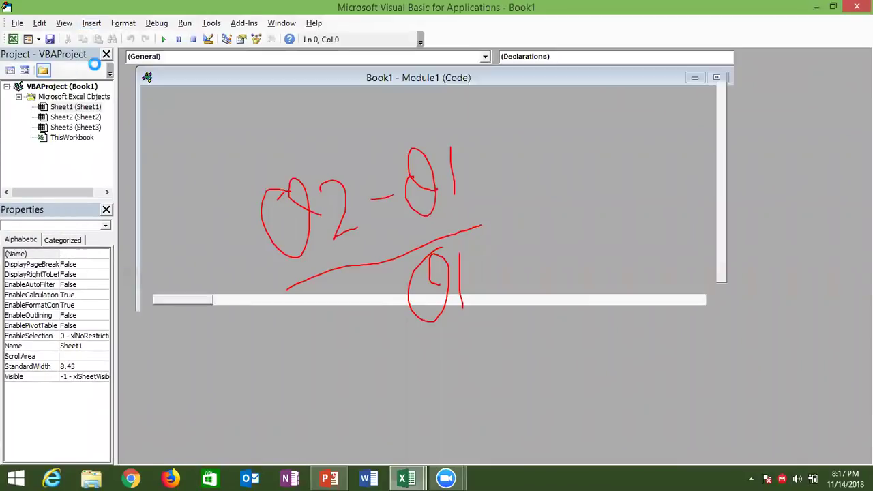
Start Function GR with its first parameter Q1 As Variant
{"action": "type", "text": "function "}
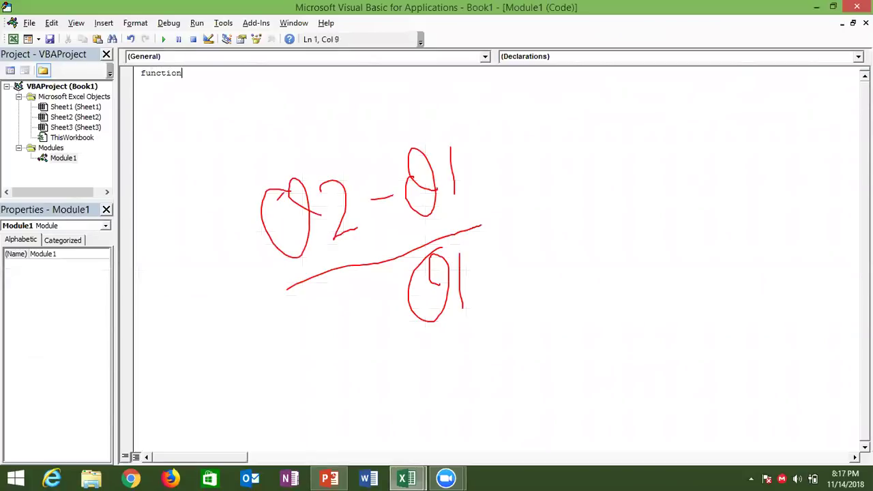
{"action": "type", "text": "GR"}
{"action": "type", "text": "("}
{"action": "key", "text": "Left"}
{"action": "key", "text": "Left"}
{"action": "key", "text": "Left"}
{"action": "key", "text": "shift+Right"}
{"action": "key", "text": "shift+Right"}
{"action": "left_click", "coordinate": [205, 75]}
{"action": "type", "text": "Q"}
{"action": "type", "text": "a"}
{"action": "type", "text": "s"}
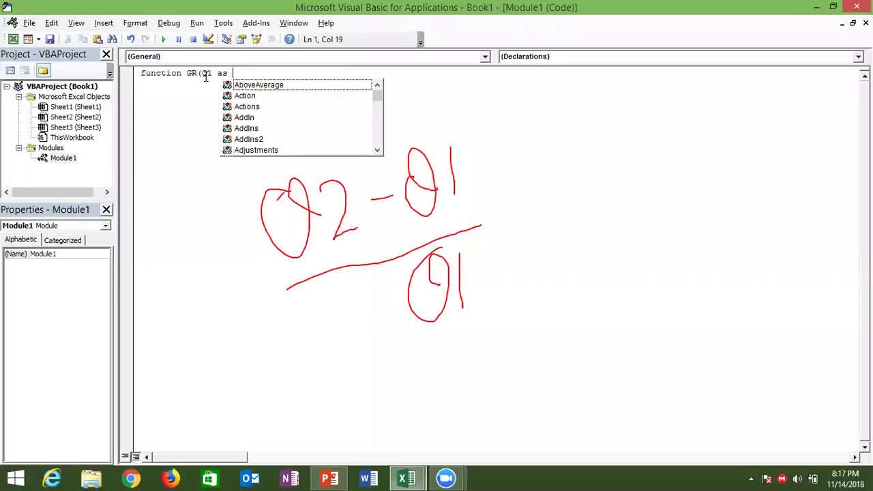
{"action": "type", "text": "ve"}
{"action": "key", "text": "Down"}
{"action": "key", "text": "Down"}
{"action": "key", "text": "Down"}
{"action": "key", "text": "Tab"}
Add parameter Q2, close the declaration, and correct Q2's type to Variant
{"action": "type", "text": ",Q2,"}
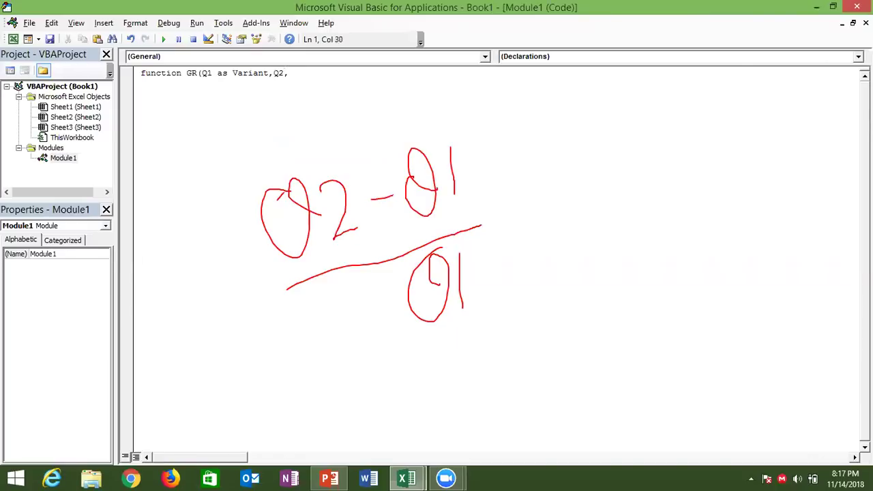
{"action": "key", "text": "BackSpace"}
{"action": "type", "text": " as "}
{"action": "type", "text": "ver"}
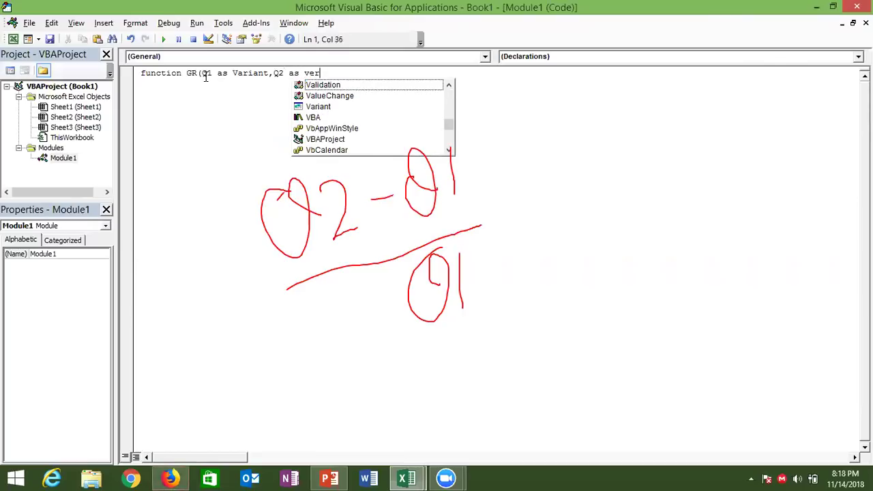
{"action": "key", "text": "Tab"}
{"action": "type", "text": ")"}
{"action": "key", "text": "Return"}
{"action": "key", "text": "Return"}
{"action": "key", "text": "Return"}
{"action": "key", "text": "Return"}
{"action": "key", "text": "Up"}
{"action": "key", "text": "Up"}
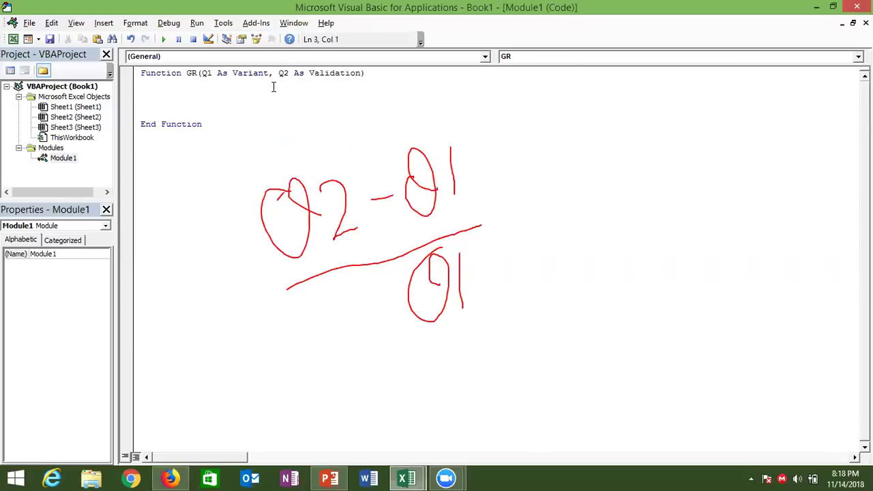
{"action": "left_click", "coordinate": [360, 74]}
{"action": "key", "text": "BackSpace"}
{"action": "key", "text": "BackSpace"}
{"action": "key", "text": "BackSpace"}
{"action": "key", "text": "BackSpace"}
{"action": "key", "text": "BackSpace"}
{"action": "key", "text": "BackSpace"}
{"action": "key", "text": "BackSpace"}
{"action": "key", "text": "BackSpace"}
{"action": "key", "text": "BackSpace"}
{"action": "key", "text": "BackSpace"}
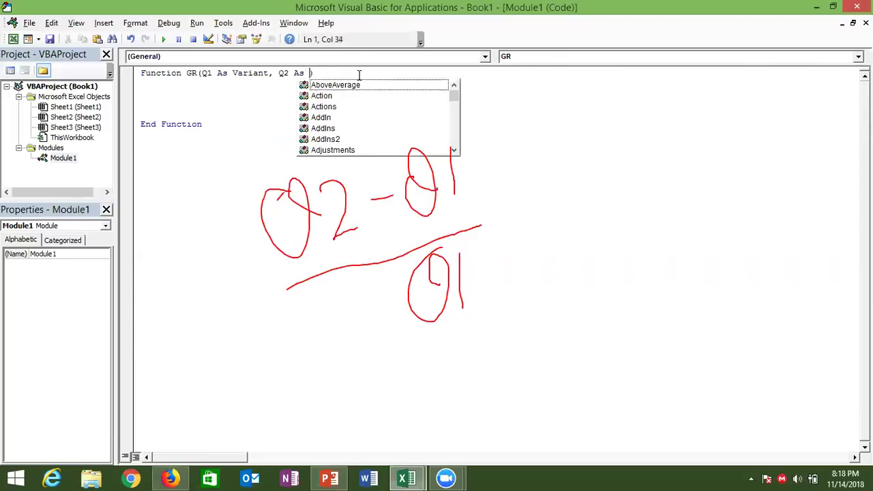
{"action": "type", "text": "v"}
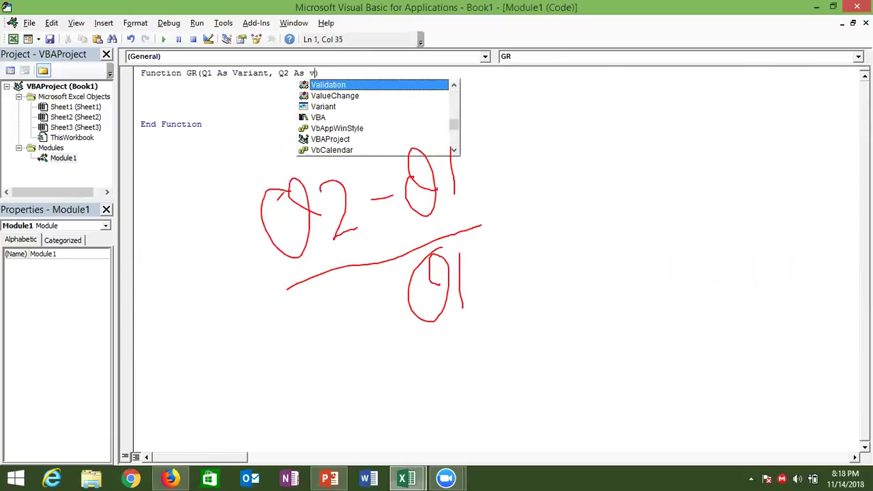
{"action": "key", "text": "Down"}
{"action": "key", "text": "Down"}
{"action": "key", "text": "Tab"}
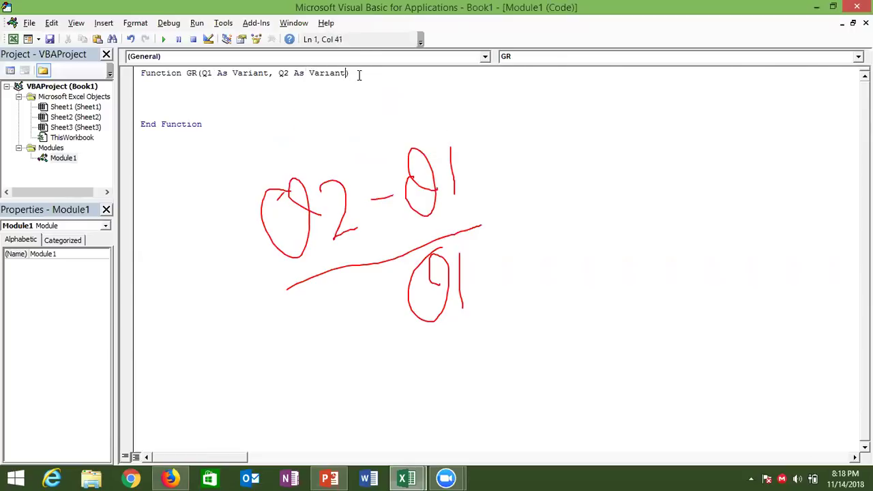
Declare r As Variant in GR and set r = (Q2 - Q1) / Q1
{"action": "left_click", "coordinate": [174, 97]}
{"action": "type", "text": "dim r as "}
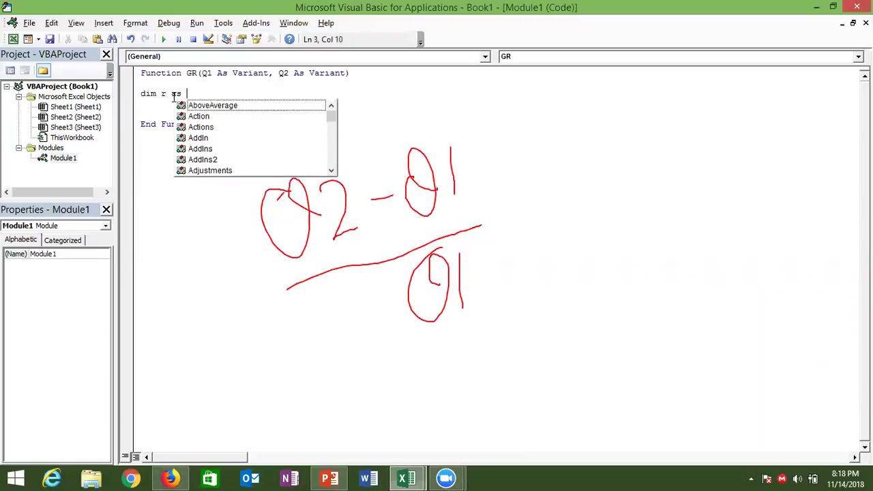
{"action": "type", "text": "ve"}
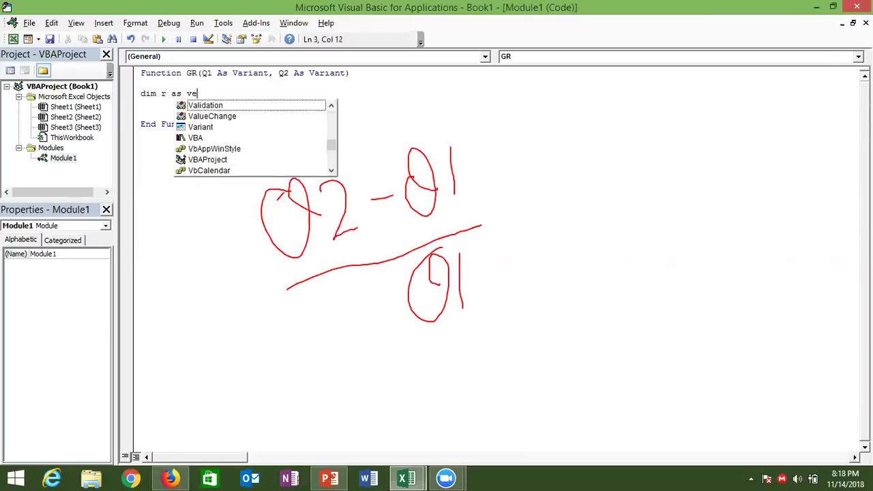
{"action": "key", "text": "Down"}
{"action": "key", "text": "Down"}
{"action": "key", "text": "Tab"}
{"action": "key", "text": "Return"}
{"action": "key", "text": "Return"}
{"action": "type", "text": "r="}
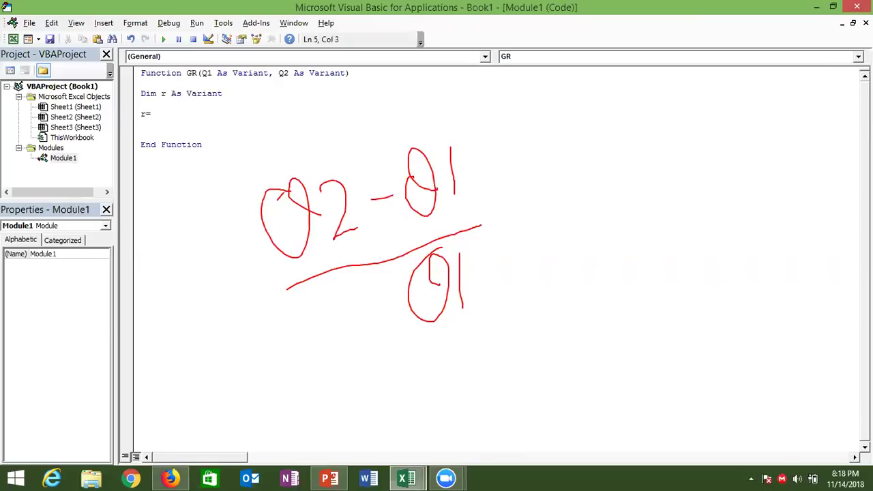
{"action": "type", "text": "("}
{"action": "type", "text": "Q"}
{"action": "type", "text": "2-"}
{"action": "type", "text": "///"}
{"action": "key", "text": "BackSpace"}
{"action": "key", "text": "BackSpace"}
{"action": "key", "text": "BackSpace"}
{"action": "type", "text": "Q1)/Q"}
{"action": "type", "text": "1"}
{"action": "left_click", "coordinate": [191, 127]}
Add the return line GR = r and switch back to Excel
{"action": "key", "text": "Return"}
{"action": "key", "text": "Return"}
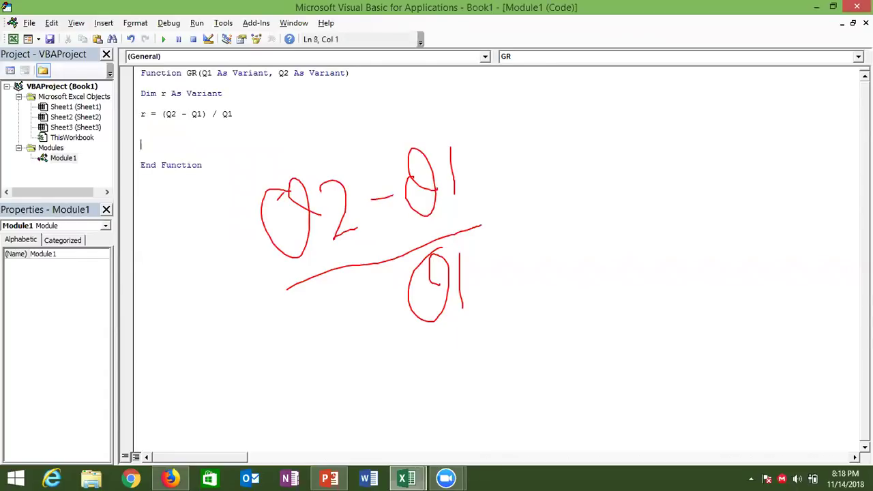
{"action": "type", "text": "G"}
{"action": "type", "text": "R="}
{"action": "type", "text": "r"}
{"action": "left_click", "coordinate": [230, 131]}
{"action": "double_click", "coordinate": [240, 75]}
{"action": "left_click", "coordinate": [240, 75]}
{"action": "double_click", "coordinate": [290, 73]}
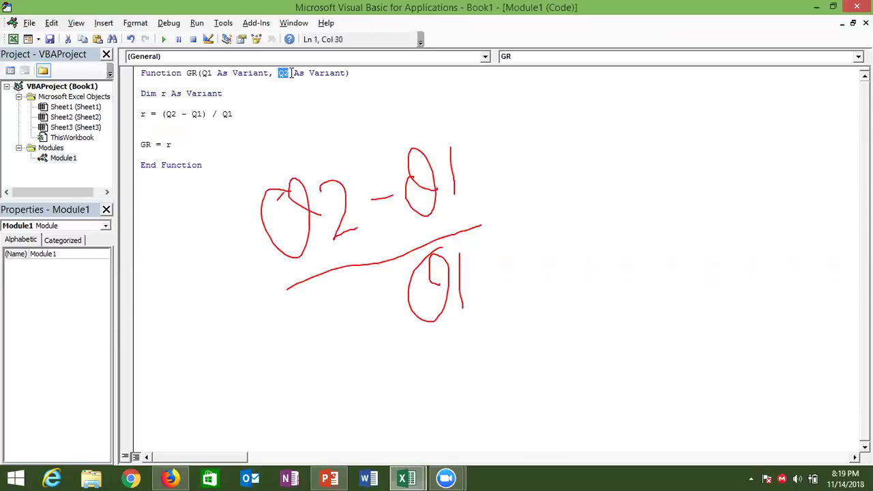
{"action": "key", "text": "alt+F11"}
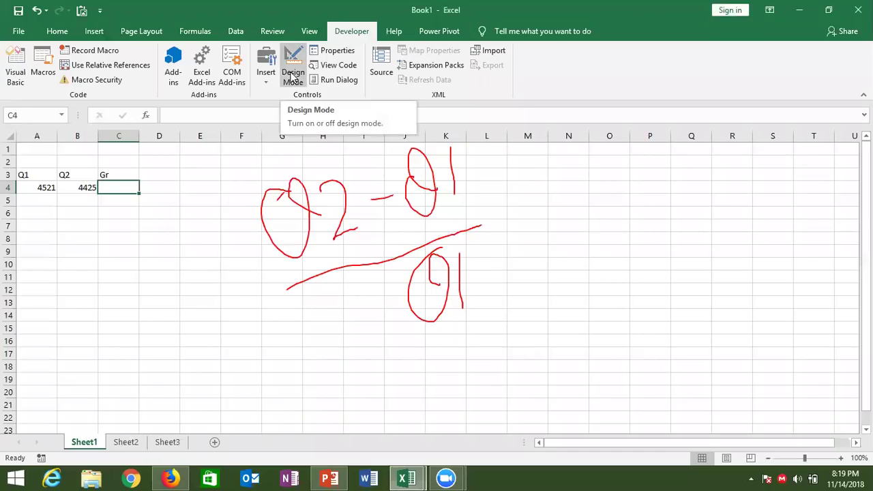
{"action": "type", "text": "=gr"}
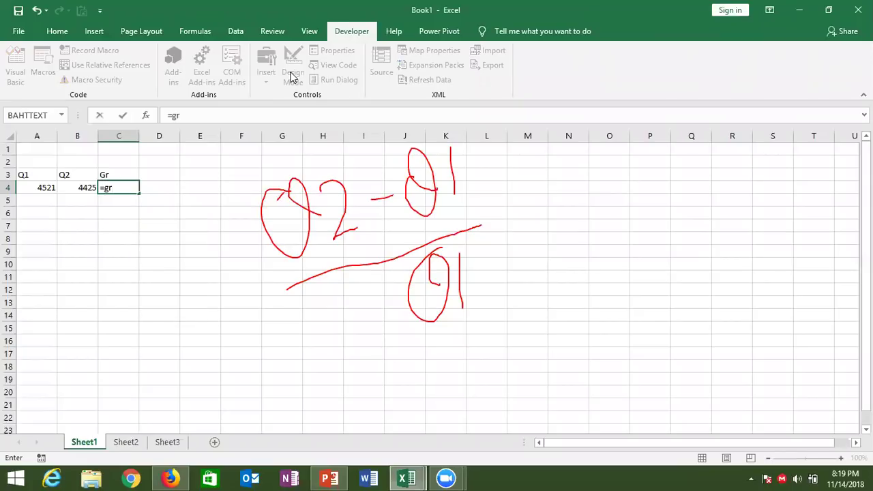
{"action": "key", "text": "BackSpace"}
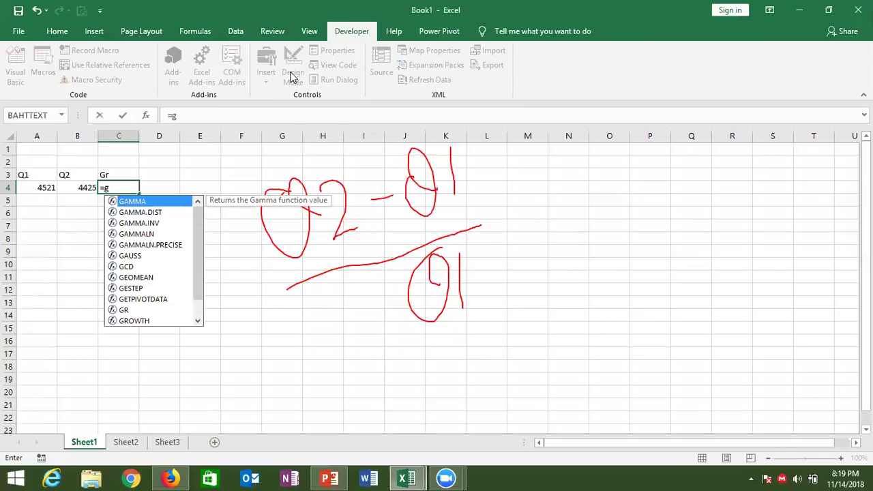
{"action": "type", "text": "R"}
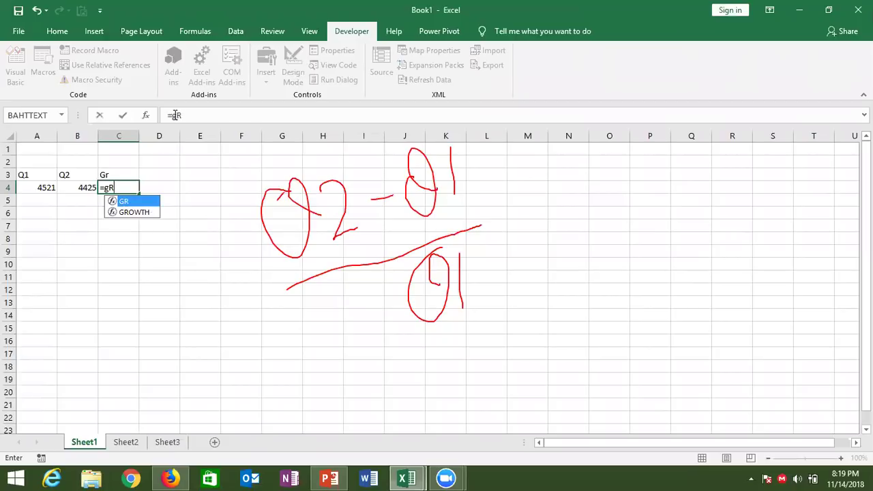
{"action": "left_click", "coordinate": [146, 115]}
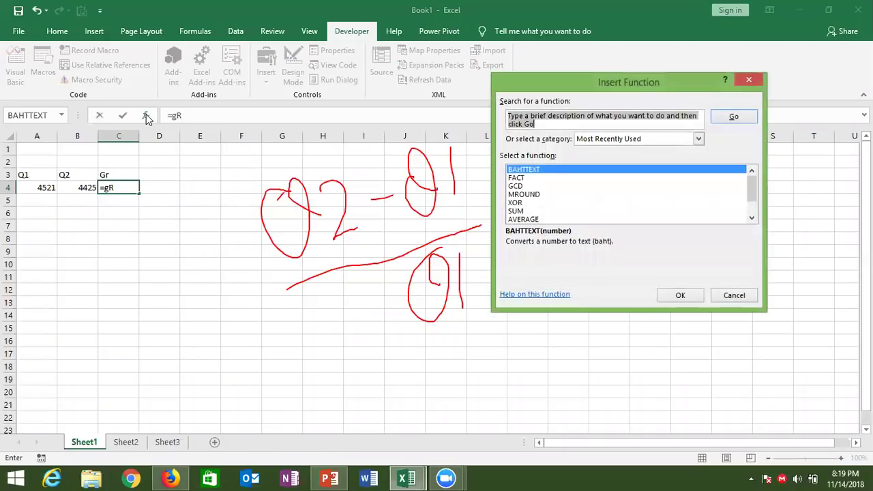
{"action": "left_click", "coordinate": [627, 143]}
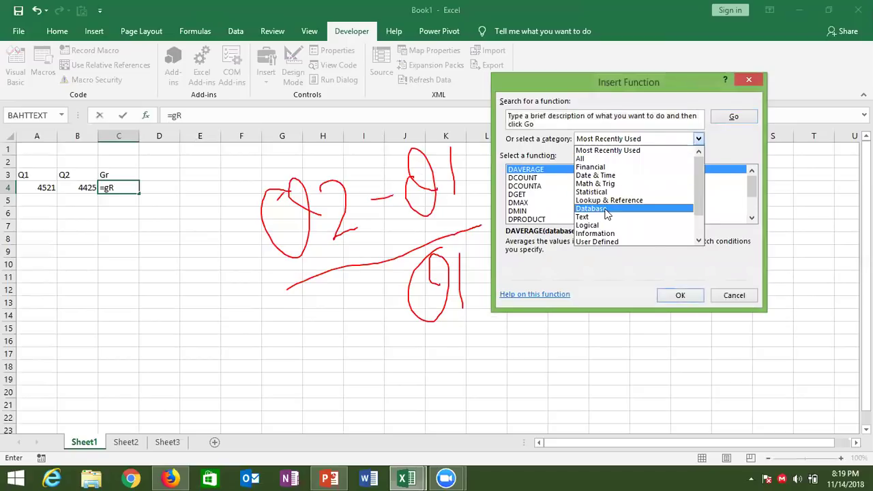
{"action": "key", "text": "Escape"}
{"action": "key", "text": "Escape"}
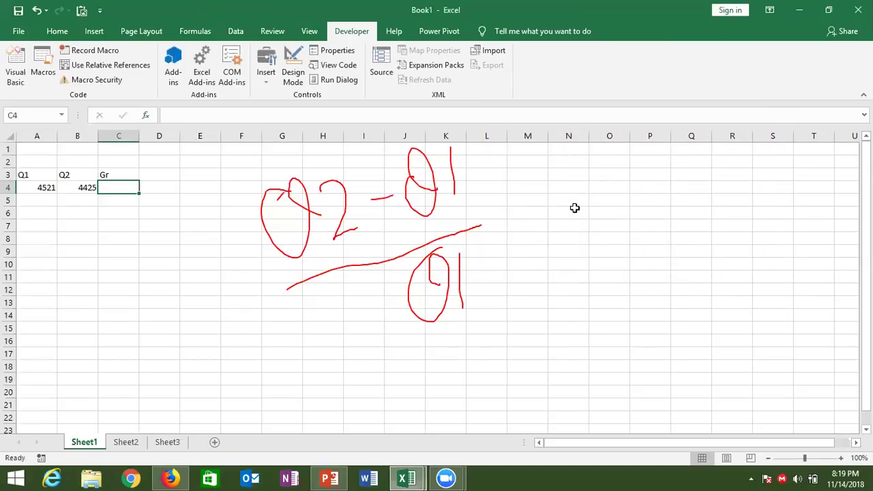
Enter =GR(A4, B4) in C4 through Function Arguments, giving -0.02123
{"action": "type", "text": "="}
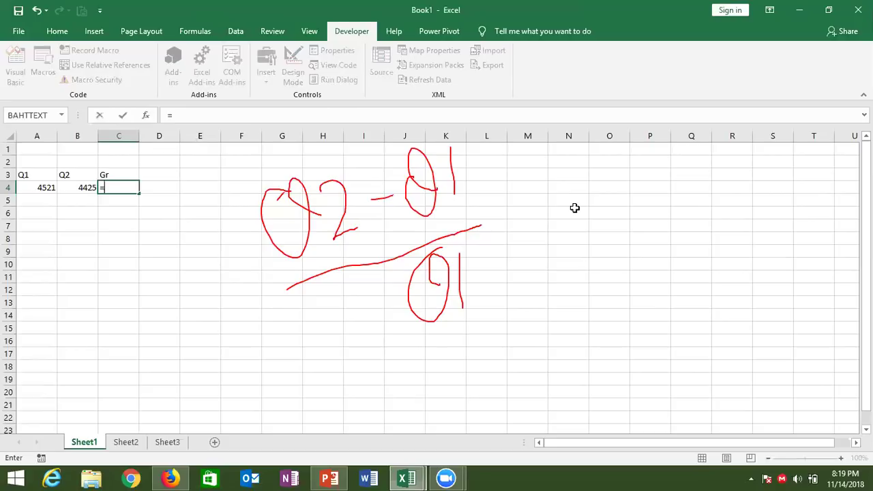
{"action": "type", "text": "GR("}
{"action": "left_click", "coordinate": [145, 117]}
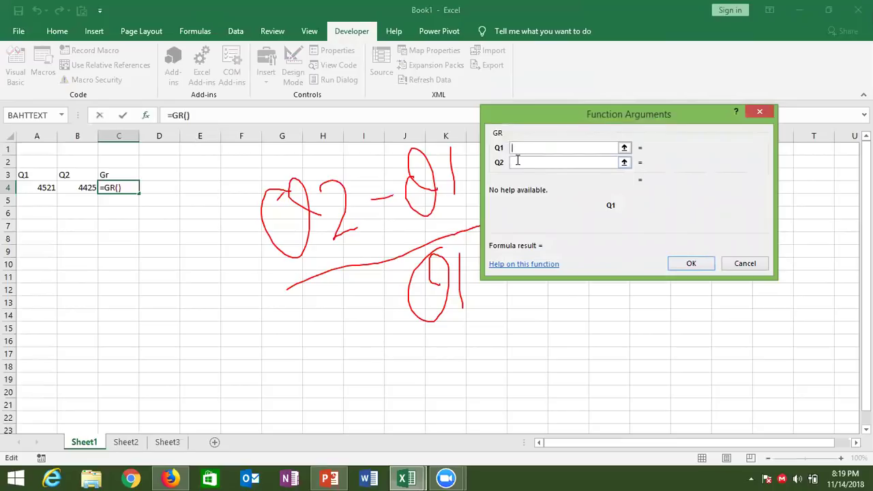
{"action": "left_click", "coordinate": [44, 186]}
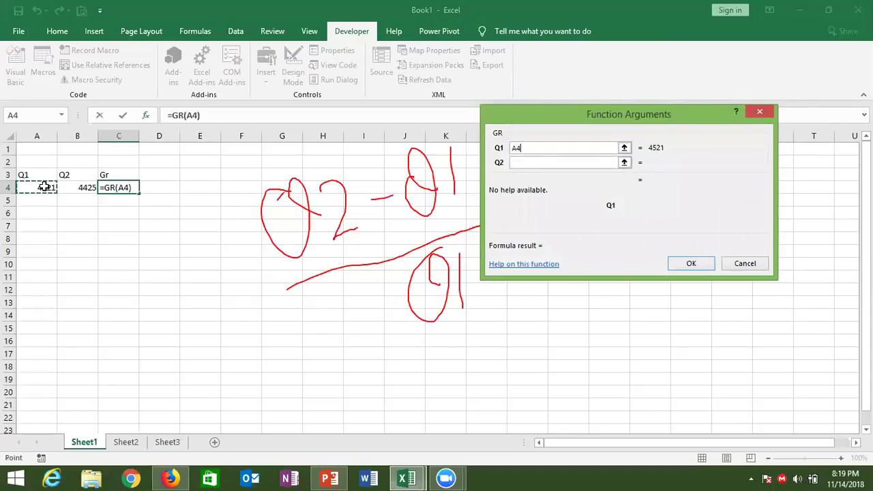
{"action": "left_click", "coordinate": [513, 165]}
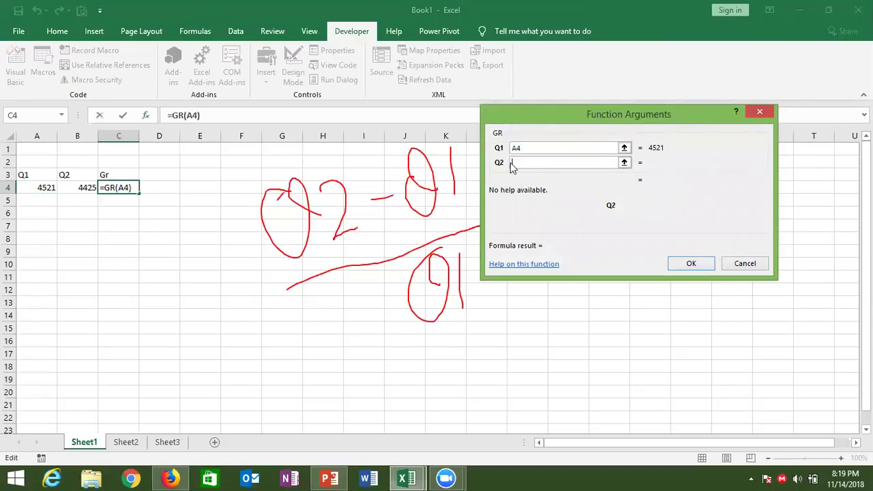
{"action": "left_click", "coordinate": [83, 186]}
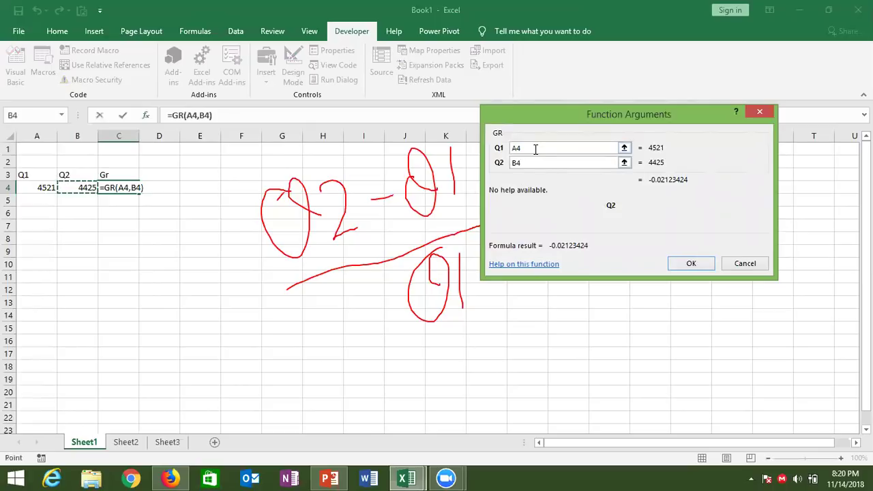
{"action": "left_click", "coordinate": [697, 263]}
{"action": "key", "text": "alt+F11"}
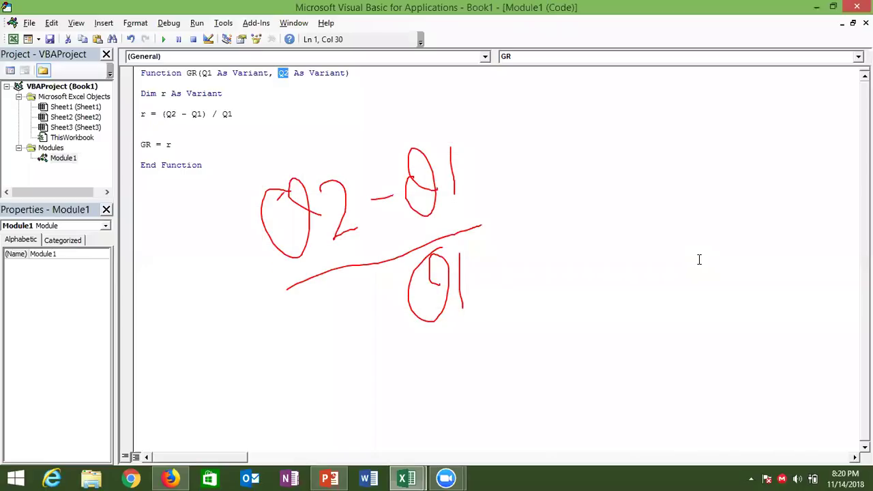
{"action": "left_click", "coordinate": [144, 112]}
{"action": "double_click", "coordinate": [143, 114]}
{"action": "left_click_drag", "start_coordinate": [120, 79], "coordinate": [124, 78]}
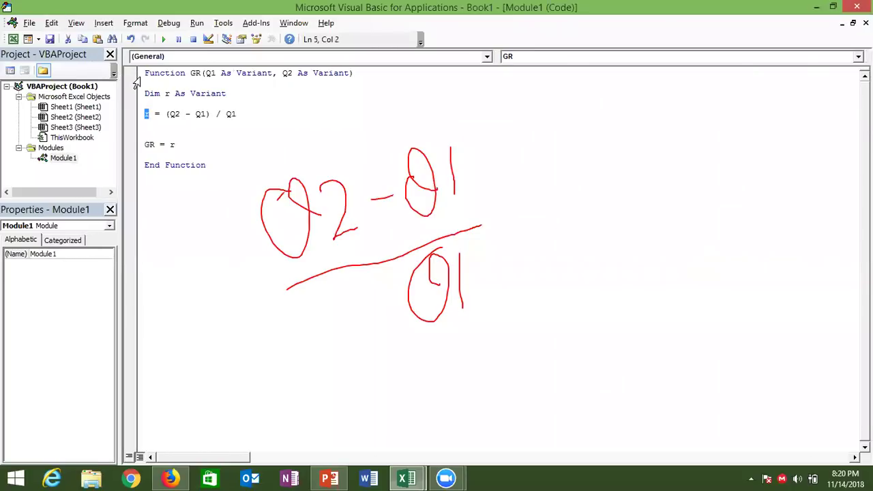
{"action": "key", "text": "ctrl+a"}
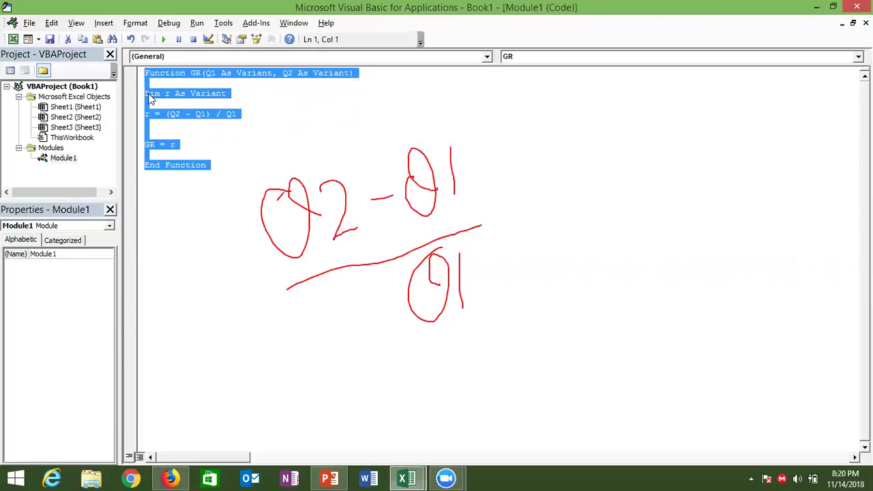
{"action": "double_click", "coordinate": [151, 94]}
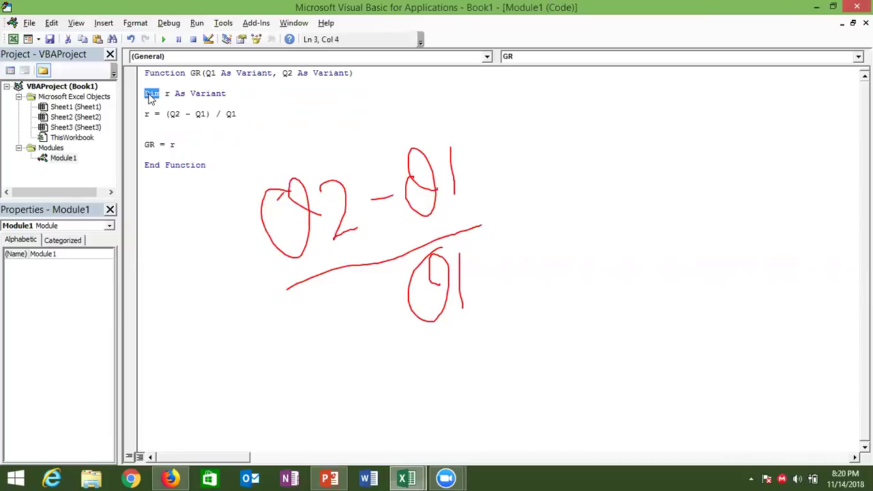
{"action": "double_click", "coordinate": [148, 115]}
{"action": "left_click", "coordinate": [146, 155]}
{"action": "left_click", "coordinate": [138, 78]}
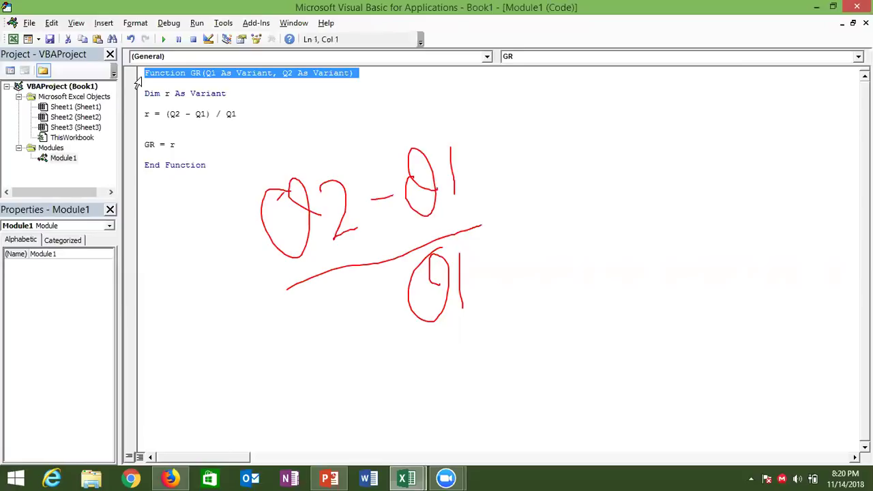
{"action": "left_click", "coordinate": [145, 114]}
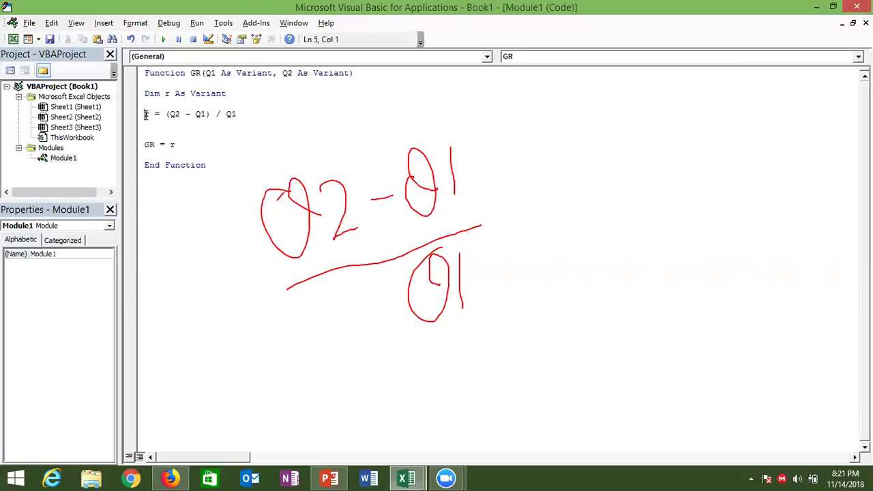
{"action": "left_click", "coordinate": [135, 150]}
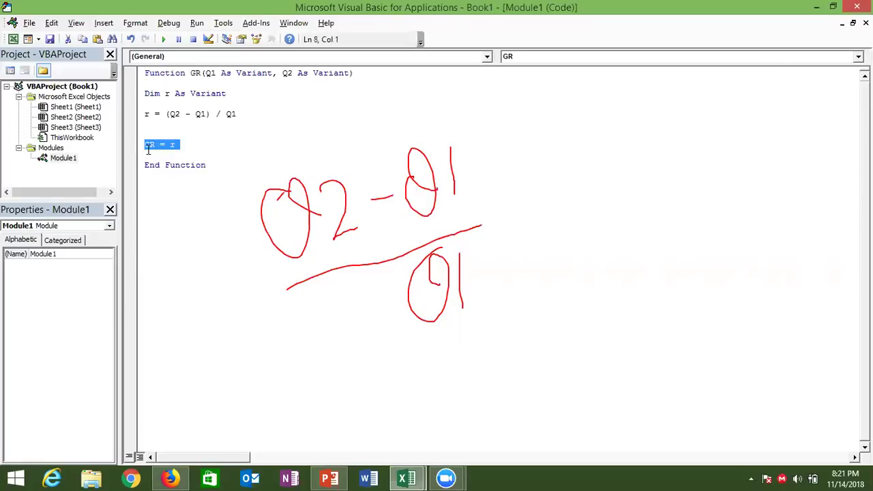
{"action": "double_click", "coordinate": [150, 148]}
{"action": "double_click", "coordinate": [196, 72]}
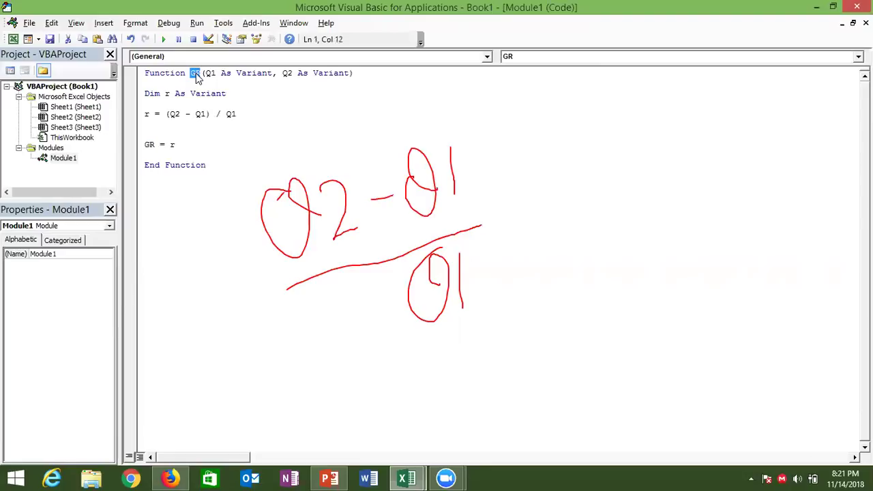
{"action": "left_click", "coordinate": [185, 94]}
{"action": "left_click", "coordinate": [354, 72]}
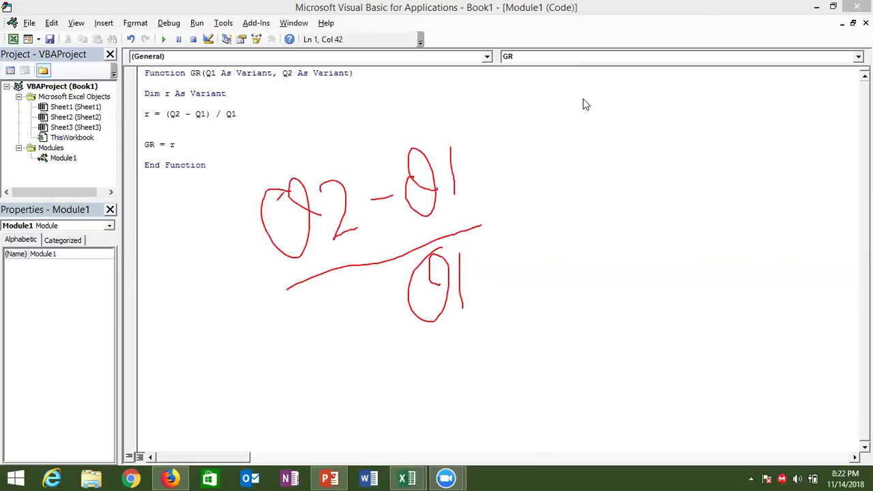
Erase the hand-drawn formula notes from the GR code and switch windows
{"action": "key", "text": "e"}
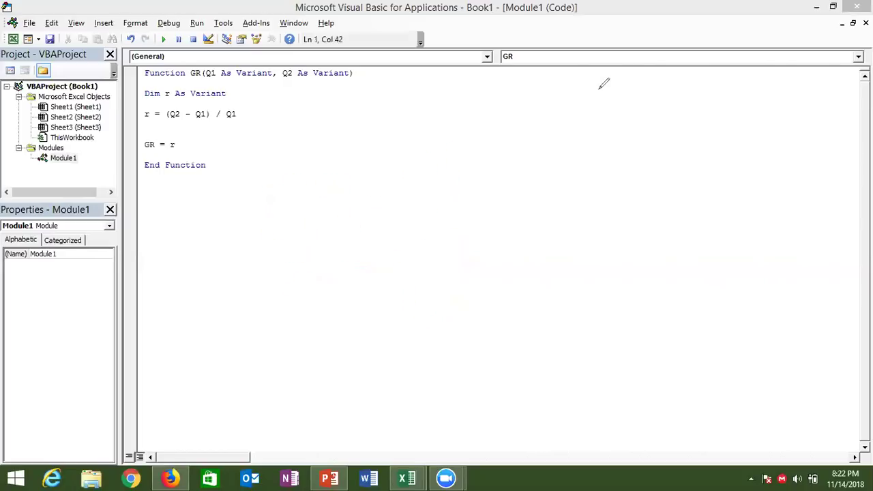
{"action": "left_click", "coordinate": [218, 223]}
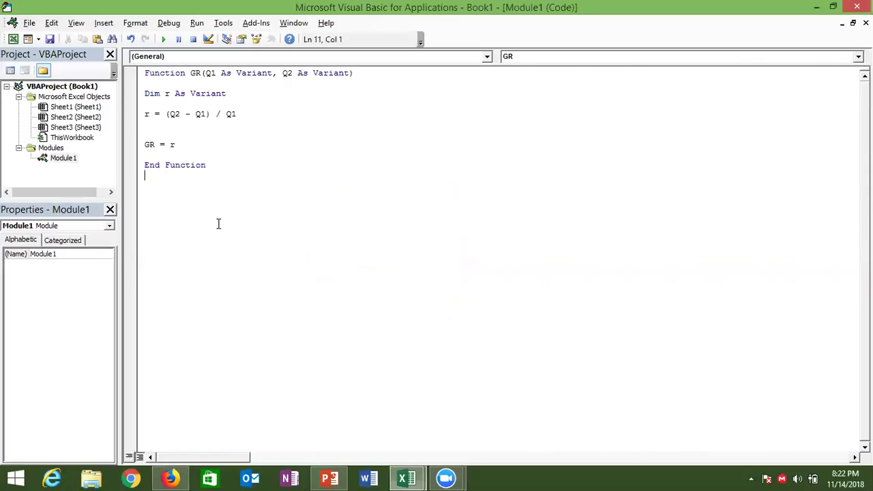
{"action": "key", "text": "alt+Tab"}
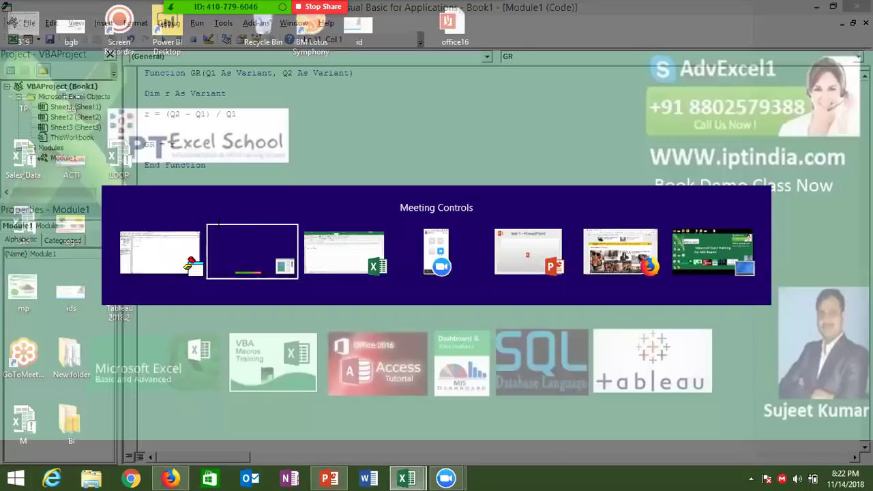
Label cells A7, A8 and A9 as P, R and T
{"action": "key", "text": "alt+Tab"}
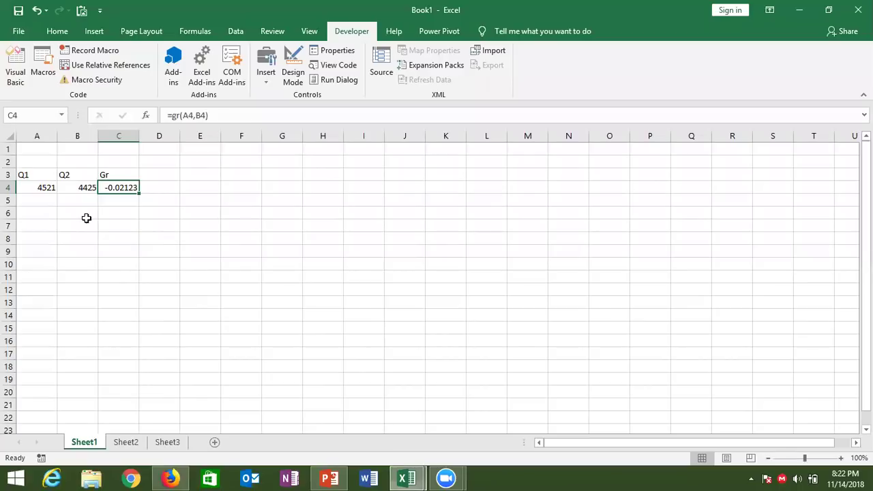
{"action": "left_click", "coordinate": [36, 230]}
{"action": "type", "text": "p"}
{"action": "key", "text": "Return"}
{"action": "type", "text": "R"}
{"action": "key", "text": "Return"}
{"action": "type", "text": "T"}
{"action": "key", "text": "Return"}
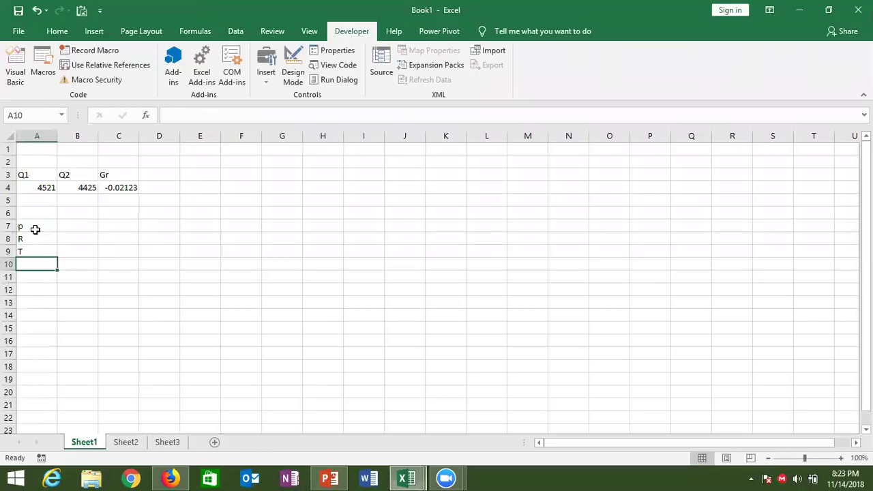
{"action": "key", "text": "Up"}
{"action": "key", "text": "Up"}
{"action": "key", "text": "Up"}
{"action": "type", "text": "P"}
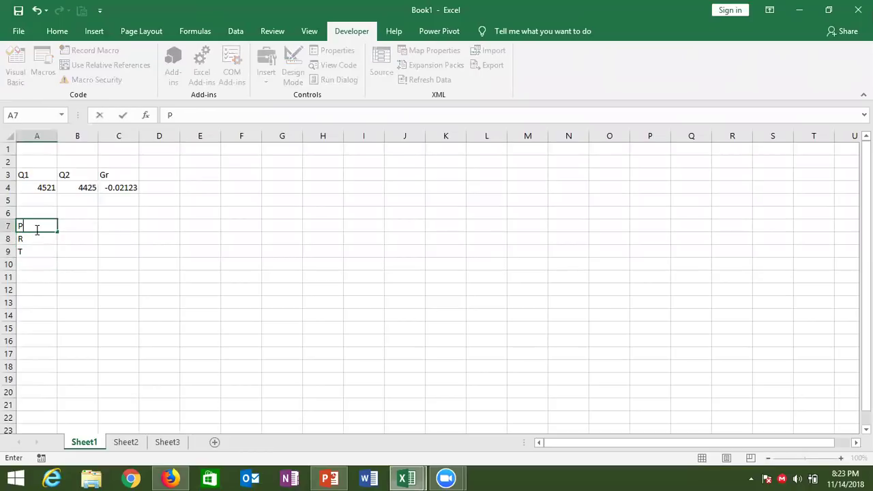
{"action": "key", "text": "Tab"}
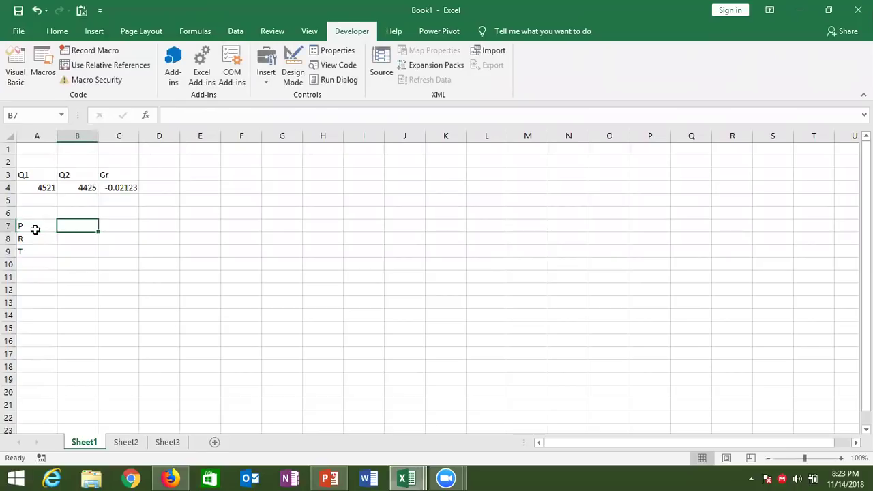
Enter P 50000, R 11%, T 5 in B7:B9 and label B10 Amt
{"action": "type", "text": "50000"}
{"action": "key", "text": "Return"}
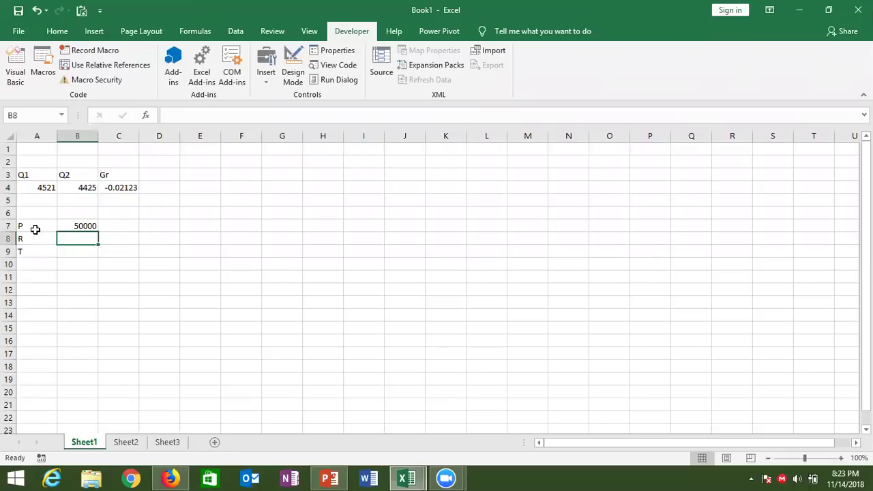
{"action": "type", "text": "11%"}
{"action": "key", "text": "Return"}
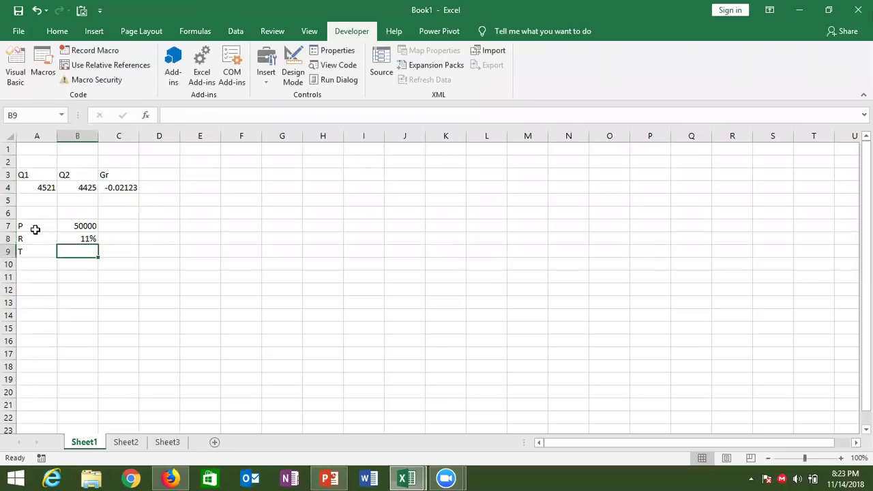
{"action": "type", "text": "1"}
{"action": "key", "text": "BackSpace"}
{"action": "type", "text": "5"}
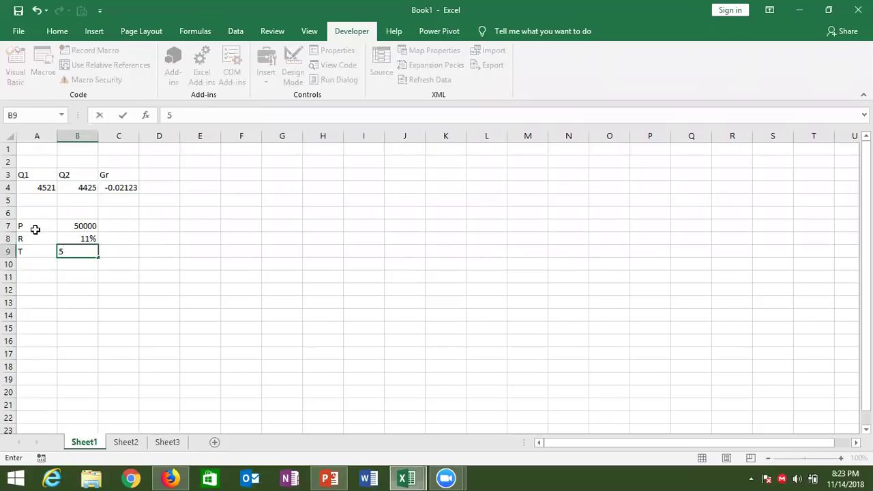
{"action": "key", "text": "Return"}
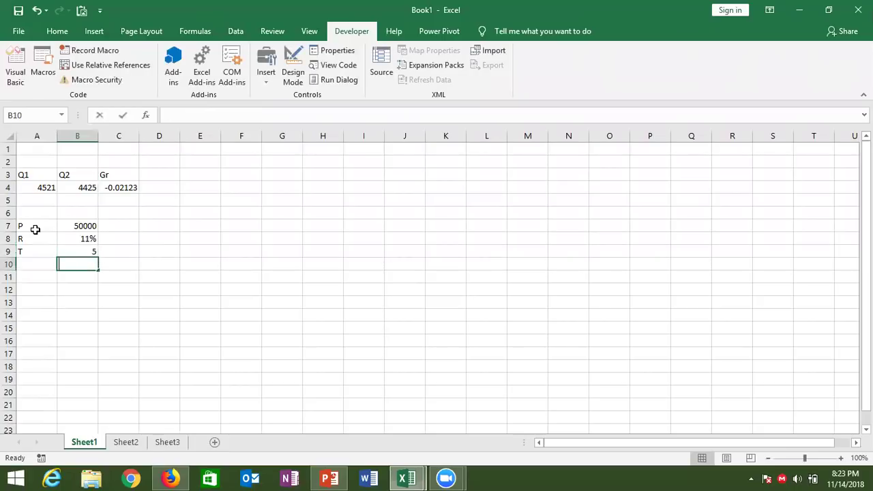
{"action": "type", "text": "Amt"}
{"action": "key", "text": "Tab"}
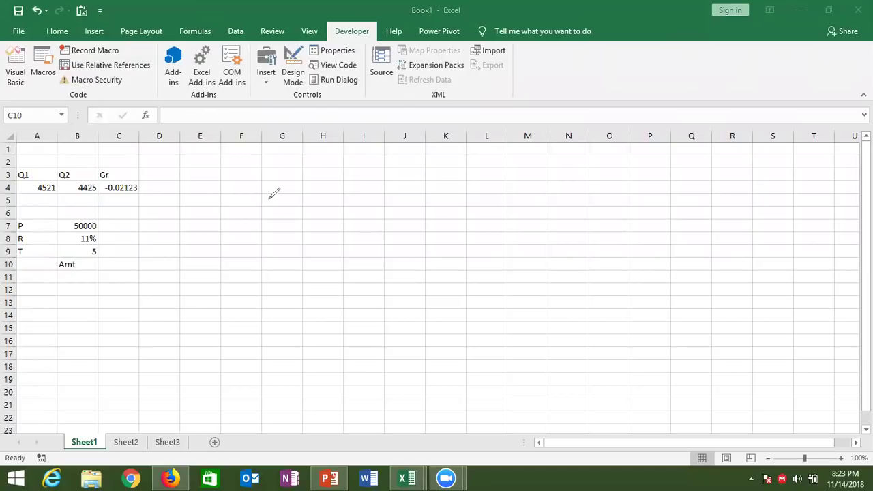
Hand-draw the compound interest formula P×(1+R/N)^(T×N) beside the P, R, T inputs
{"action": "left_click_drag", "start_coordinate": [258, 192], "coordinate": [259, 243]}
{"action": "mouse_move", "coordinate": [259, 185]}
{"action": "left_mouse_down"}
{"action": "mouse_move", "coordinate": [266, 213]}
{"action": "mouse_move", "coordinate": [325, 226]}
{"action": "left_mouse_up"}
{"action": "left_click_drag", "start_coordinate": [313, 183], "coordinate": [312, 221]}
{"action": "left_click_drag", "start_coordinate": [340, 177], "coordinate": [361, 232]}
{"action": "mouse_move", "coordinate": [351, 174]}
{"action": "left_mouse_down"}
{"action": "mouse_move", "coordinate": [352, 203]}
{"action": "mouse_move", "coordinate": [386, 182]}
{"action": "mouse_move", "coordinate": [376, 196]}
{"action": "mouse_move", "coordinate": [405, 203]}
{"action": "mouse_move", "coordinate": [412, 168]}
{"action": "mouse_move", "coordinate": [398, 231]}
{"action": "mouse_move", "coordinate": [413, 236]}
{"action": "mouse_move", "coordinate": [418, 215]}
{"action": "mouse_move", "coordinate": [421, 228]}
{"action": "left_mouse_up"}
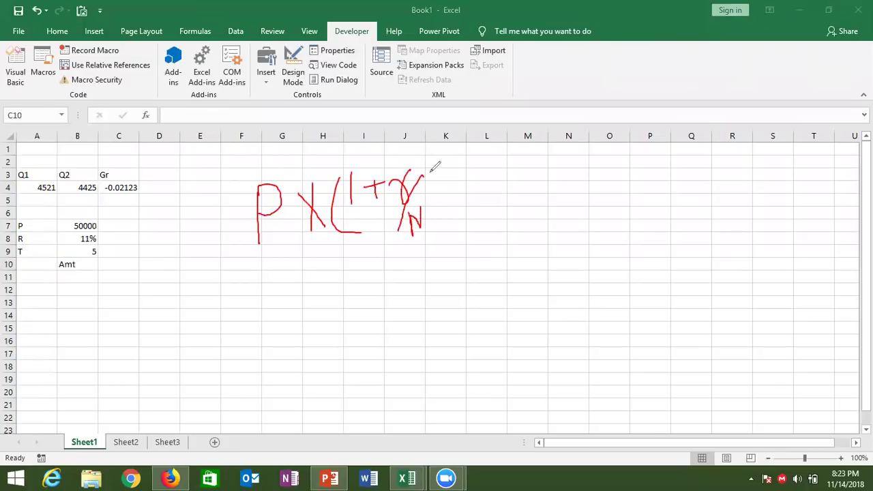
{"action": "left_click_drag", "start_coordinate": [431, 165], "coordinate": [451, 216]}
{"action": "mouse_move", "coordinate": [446, 146]}
{"action": "left_mouse_down"}
{"action": "mouse_move", "coordinate": [466, 176]}
{"action": "mouse_move", "coordinate": [461, 146]}
{"action": "mouse_move", "coordinate": [490, 145]}
{"action": "mouse_move", "coordinate": [478, 151]}
{"action": "mouse_move", "coordinate": [497, 123]}
{"action": "mouse_move", "coordinate": [502, 138]}
{"action": "left_mouse_up"}
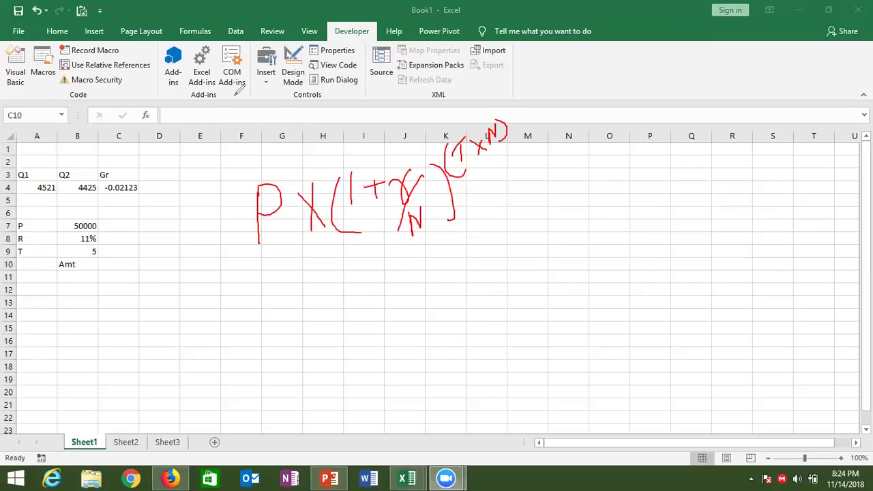
{"action": "key", "text": "alt+Tab"}
{"action": "key", "text": "alt+Tab"}
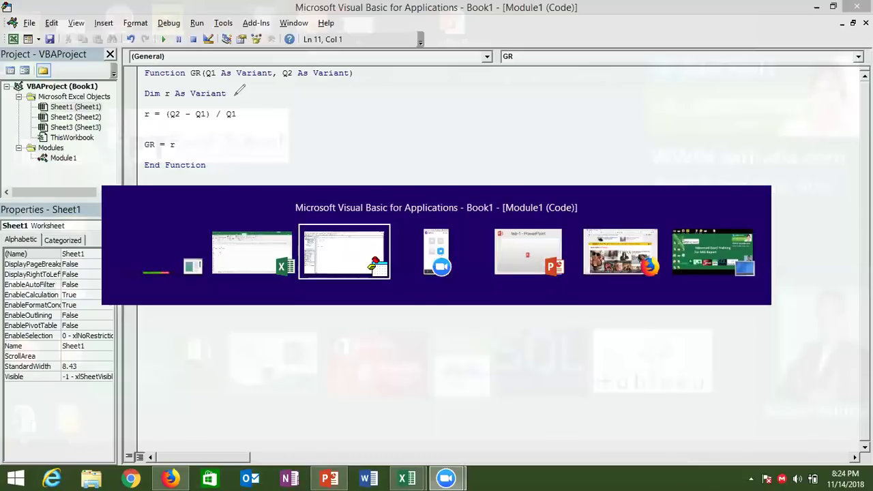
Write Function Amt(P As Long, R As Double, T As Integer) with its End Function
{"action": "key", "text": "Return"}
{"action": "type", "text": "function "}
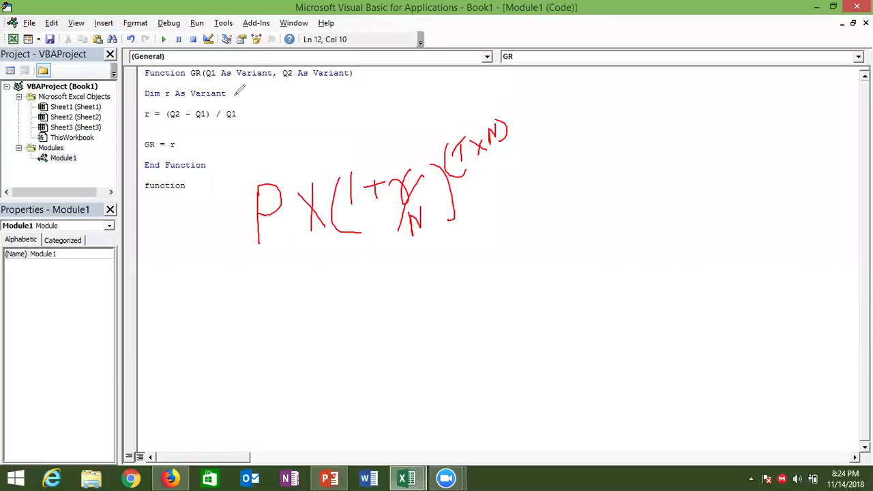
{"action": "type", "text": "Amt"}
{"action": "type", "text": "(P as "}
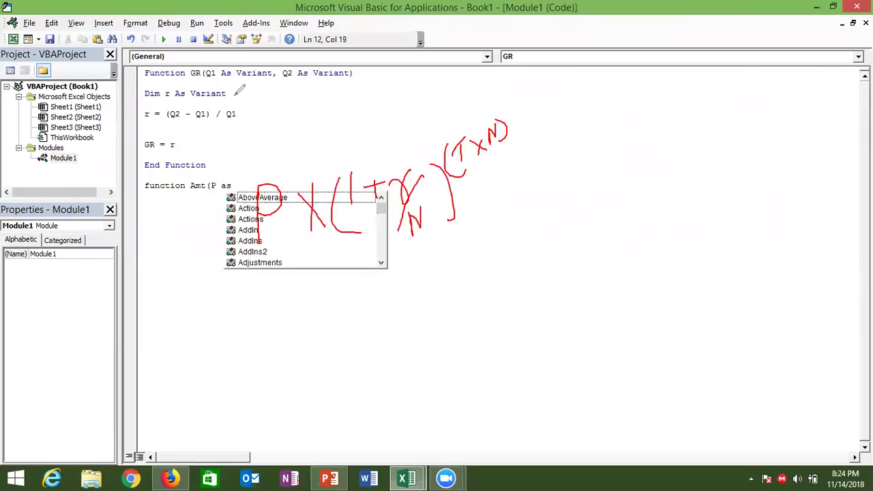
{"action": "type", "text": "Long"}
{"action": "key", "text": "Escape"}
{"action": "type", "text": ",R as "}
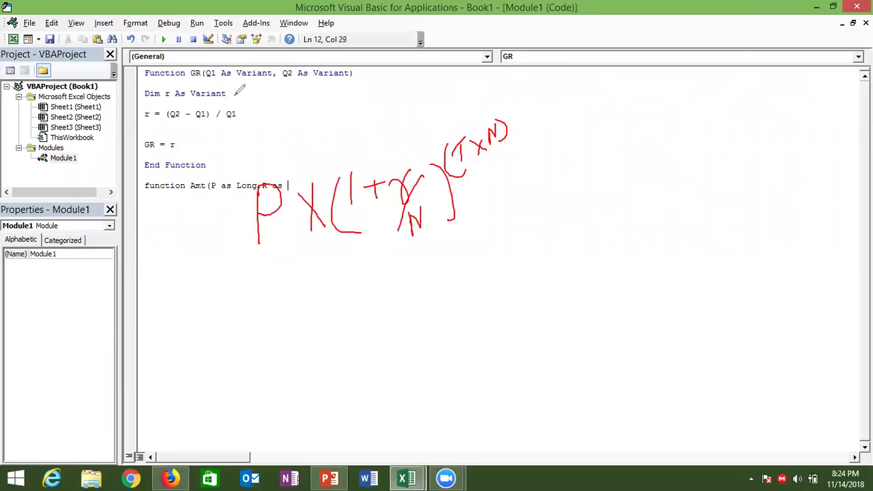
{"action": "type", "text": "dou"}
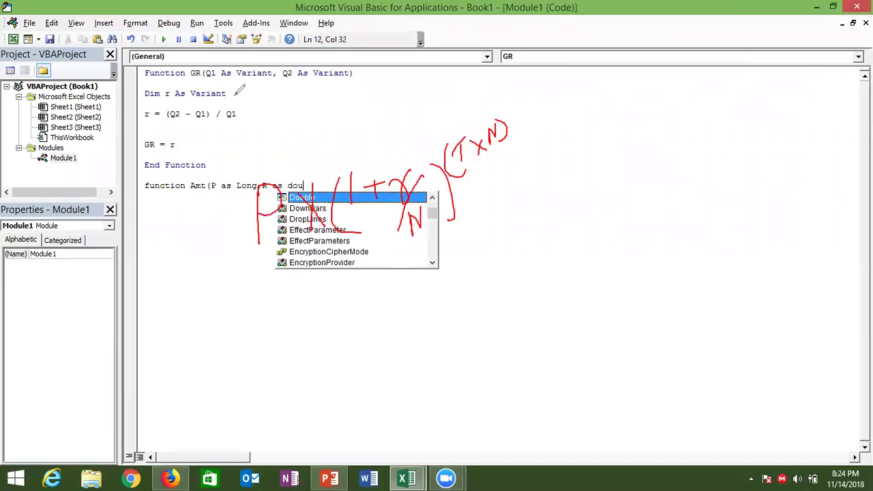
{"action": "key", "text": "Tab"}
{"action": "type", "text": "T as "}
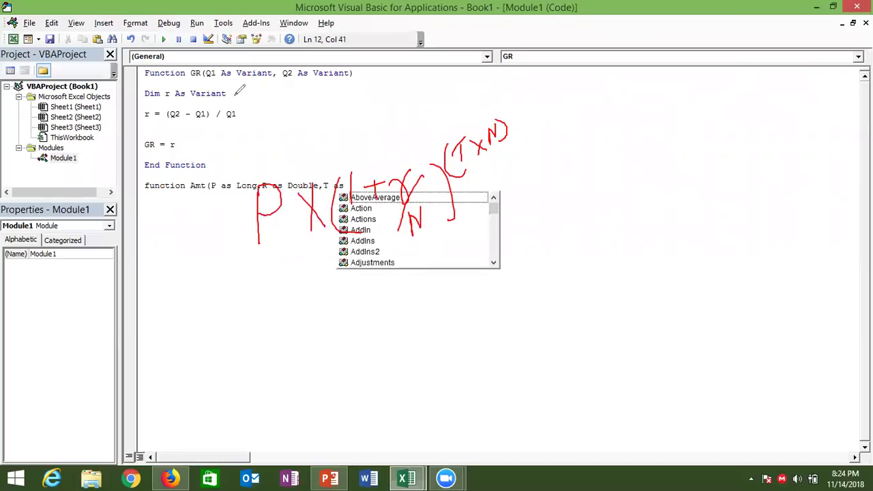
{"action": "type", "text": "long"}
{"action": "key", "text": "Tab"}
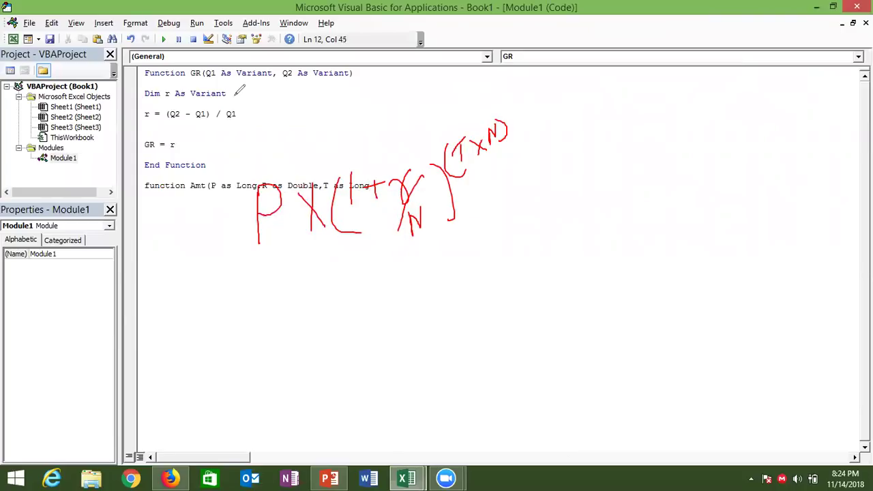
{"action": "key", "text": "BackSpace"}
{"action": "key", "text": "BackSpace"}
{"action": "key", "text": "BackSpace"}
{"action": "key", "text": "BackSpace"}
{"action": "key", "text": "BackSpace"}
{"action": "type", "text": "Inte"}
{"action": "key", "text": "Tab"}
{"action": "type", "text": ")"}
{"action": "key", "text": "Return"}
{"action": "key", "text": "Return"}
{"action": "key", "text": "Return"}
{"action": "key", "text": "Return"}
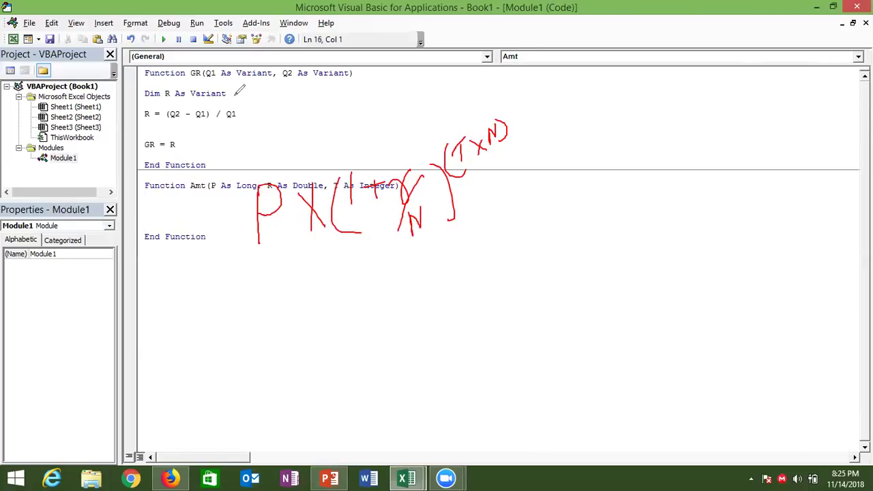
Declare the variable re As Double inside Amt
{"action": "key", "text": "Return"}
{"action": "key", "text": "Return"}
{"action": "key", "text": "Up"}
{"action": "key", "text": "Up"}
{"action": "key", "text": "Up"}
{"action": "type", "text": "dim r as"}
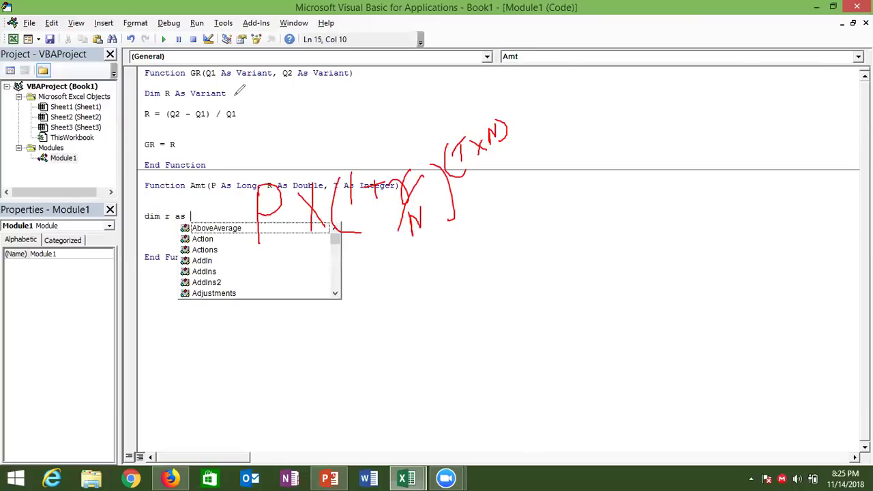
{"action": "key", "text": "BackSpace"}
{"action": "key", "text": "BackSpace"}
{"action": "key", "text": "BackSpace"}
{"action": "key", "text": "BackSpace"}
{"action": "key", "text": "BackSpace"}
{"action": "type", "text": "re as "}
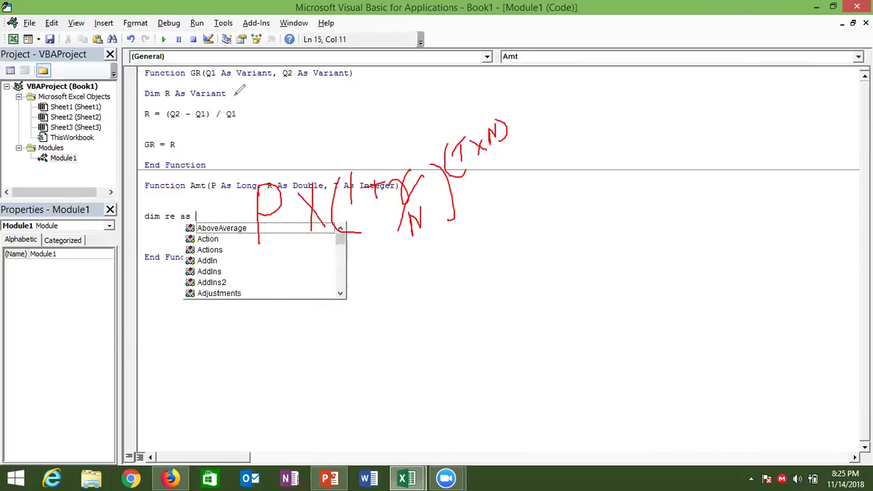
{"action": "type", "text": "Dou"}
{"action": "key", "text": "Tab"}
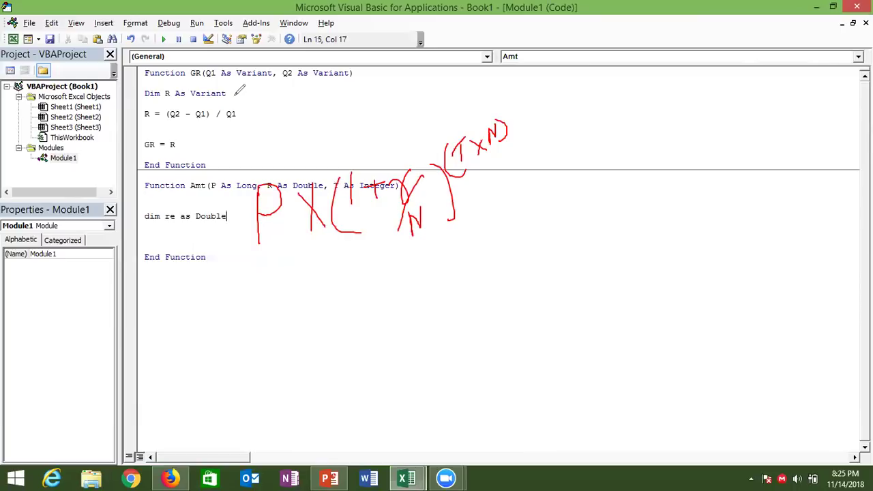
{"action": "key", "text": "Return"}
{"action": "key", "text": "Return"}
{"action": "key", "text": "Return"}
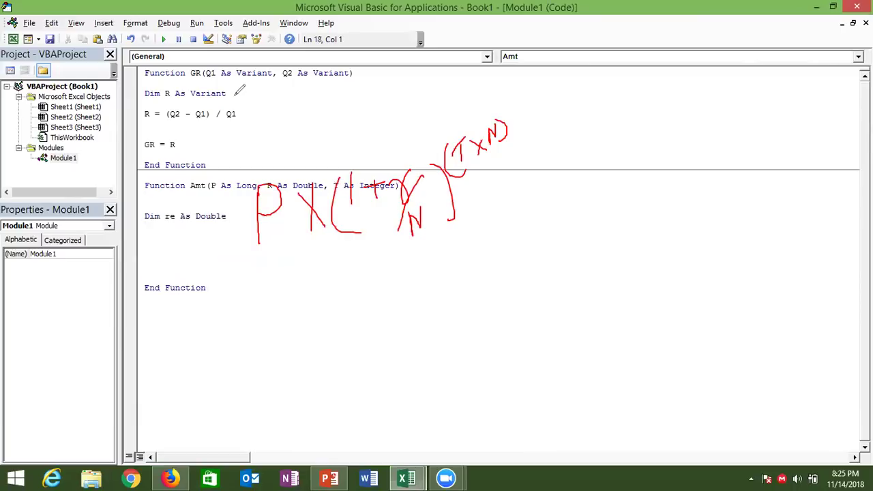
Compute re = P * (1 + (R / 12)) ^ (T * 12) and return it with Amt = re
{"action": "type", "text": "re"}
{"action": "type", "text": "="}
{"action": "type", "text": "P"}
{"action": "type", "text": "*("}
{"action": "type", "text": "1+"}
{"action": "type", "text": "(r/12"}
{"action": "type", "text": "))"}
{"action": "type", "text": "^"}
{"action": "type", "text": "("}
{"action": "type", "text": "t*n"}
{"action": "key", "text": "BackSpace"}
{"action": "type", "text": "12)"}
{"action": "left_click", "coordinate": [183, 273]}
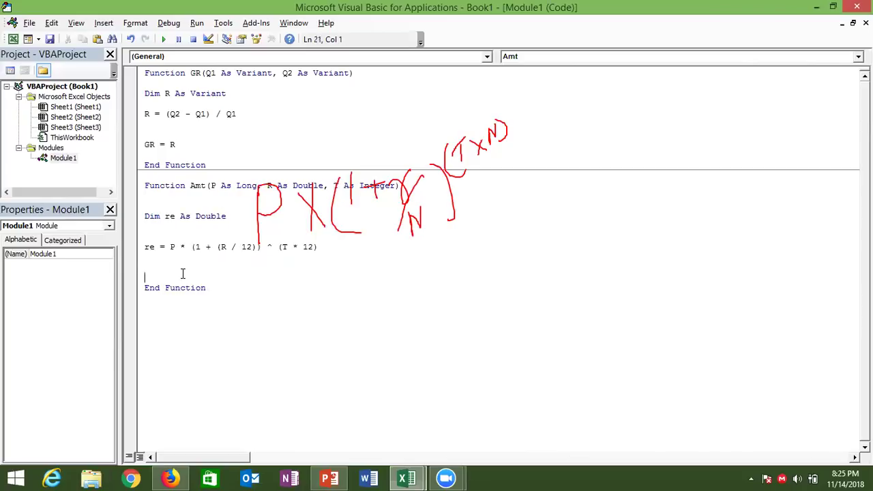
{"action": "key", "text": "Return"}
{"action": "key", "text": "Up"}
{"action": "key", "text": "Up"}
{"action": "type", "text": "Amt "}
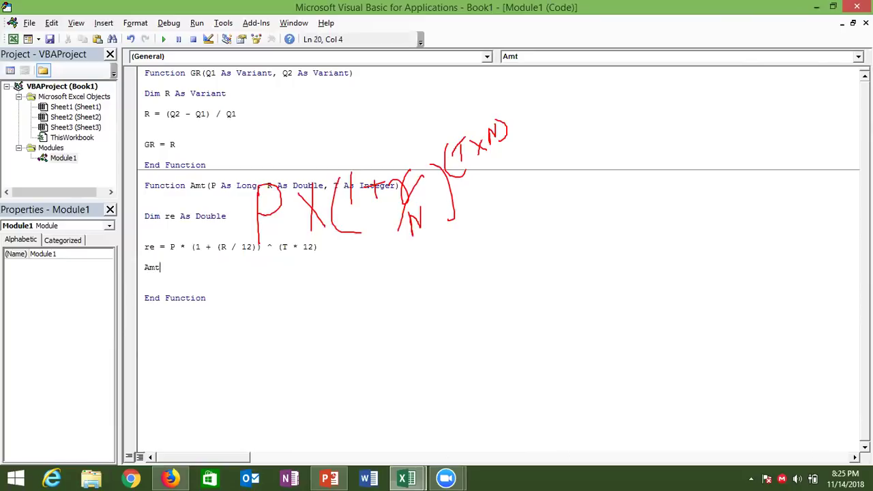
{"action": "type", "text": "= "}
{"action": "type", "text": "re"}
{"action": "left_click", "coordinate": [226, 314]}
Enter =Amt(B7,B8,B9) in C10, returning 86445.79
{"action": "key", "text": "alt+Tab"}
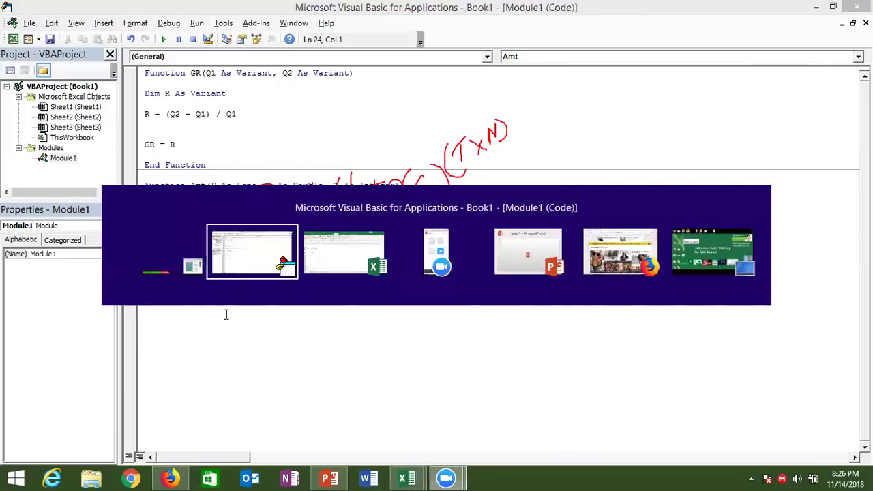
{"action": "key", "text": "alt+Tab"}
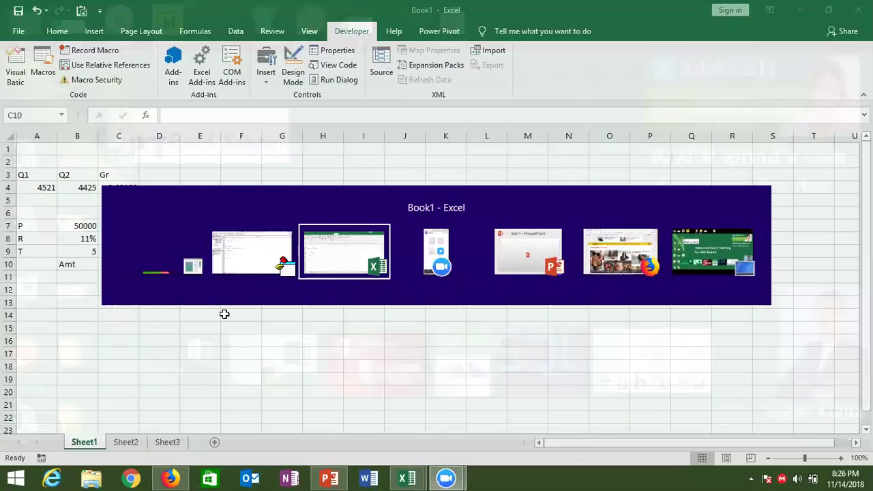
{"action": "type", "text": "="}
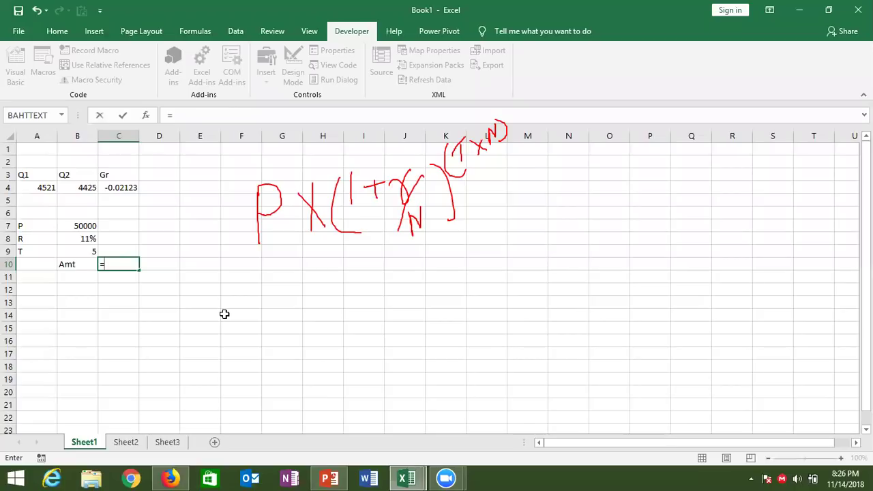
{"action": "type", "text": "am"}
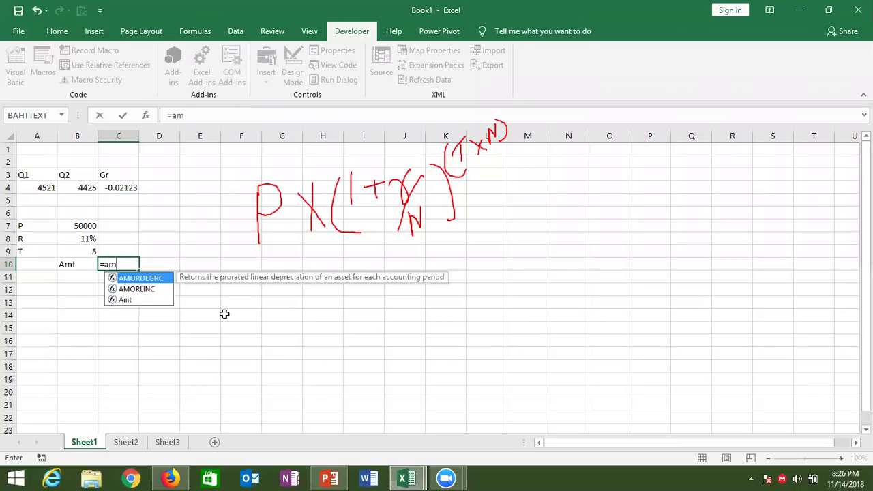
{"action": "type", "text": "t"}
{"action": "key", "text": "Tab"}
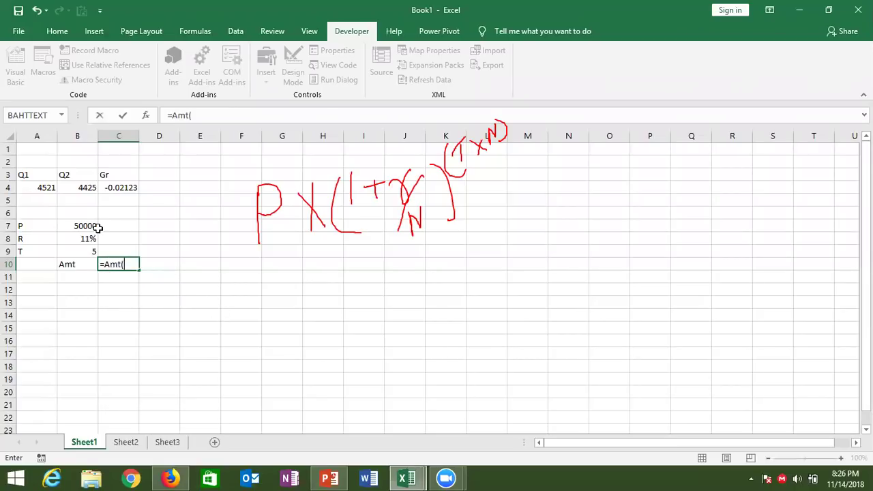
{"action": "left_click", "coordinate": [97, 227]}
{"action": "type", "text": ","}
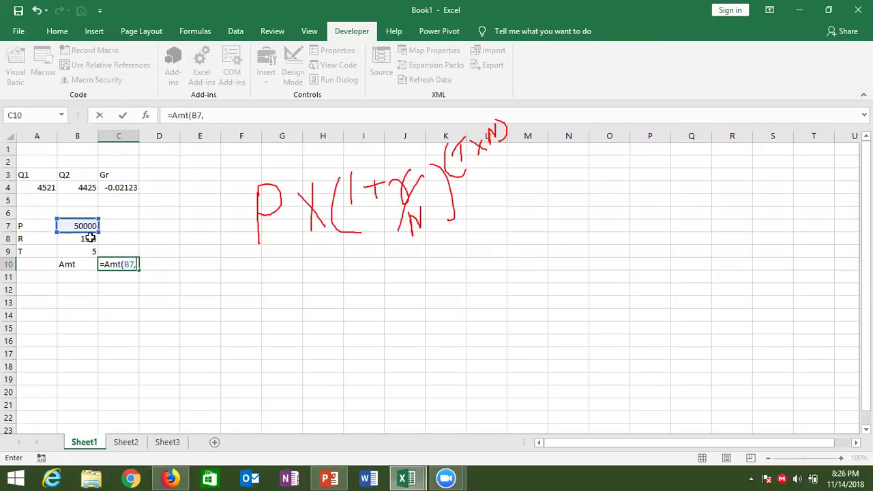
{"action": "left_click", "coordinate": [89, 238]}
{"action": "type", "text": ","}
{"action": "left_click", "coordinate": [85, 250]}
{"action": "key", "text": "Return"}
{"action": "key", "text": "Up"}
{"action": "key", "text": "Right"}
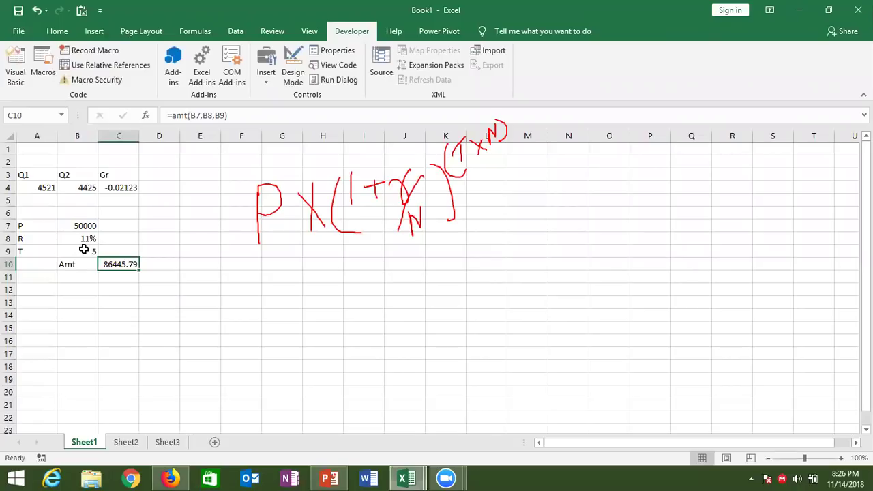
Add 'As Long' to the Function Amt header so Amt returns a whole number
{"action": "key", "text": "alt+Tab"}
{"action": "key", "text": "alt+Tab"}
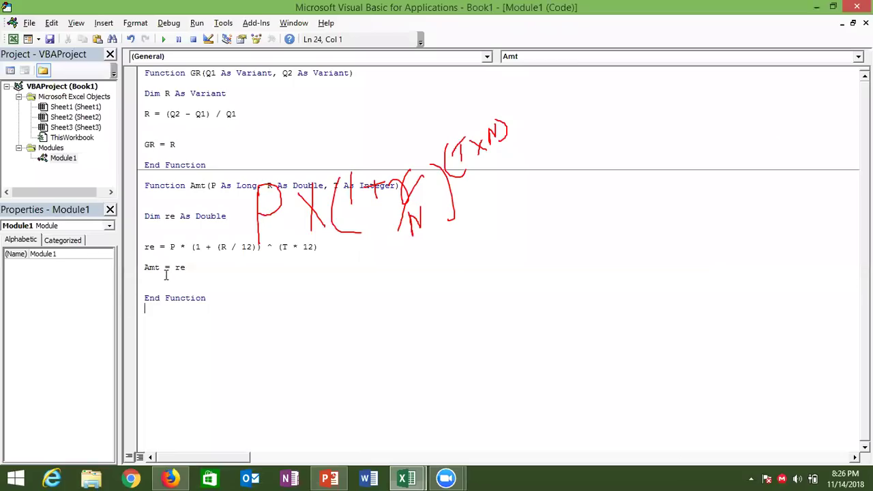
{"action": "double_click", "coordinate": [179, 269]}
{"action": "left_click", "coordinate": [176, 269]}
{"action": "left_click", "coordinate": [425, 185]}
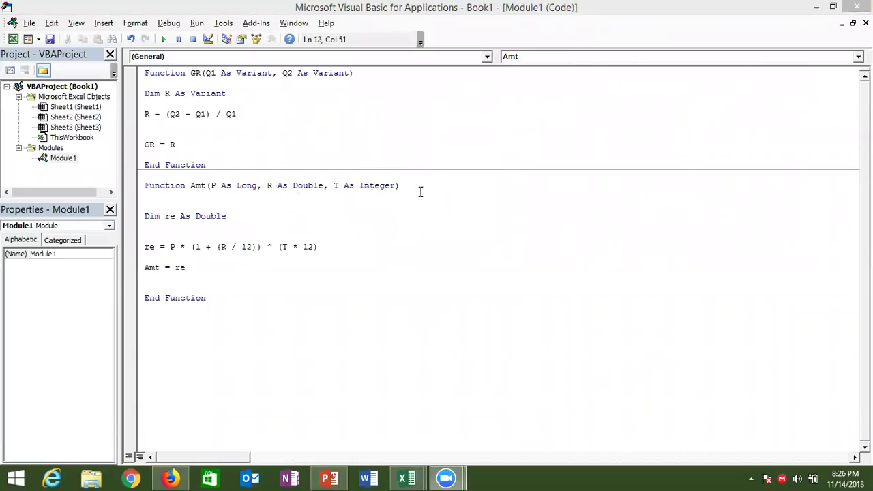
{"action": "type", "text": "as Long"}
{"action": "key", "text": "Tab"}
{"action": "left_click", "coordinate": [369, 225]}
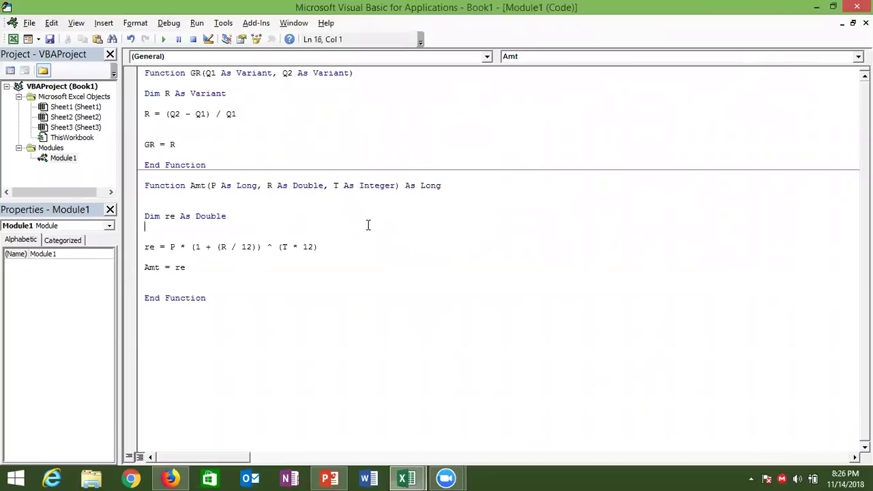
{"action": "double_click", "coordinate": [196, 185]}
{"action": "left_click", "coordinate": [439, 197]}
{"action": "key", "text": "alt+Tab"}
{"action": "key", "text": "alt+Tab"}
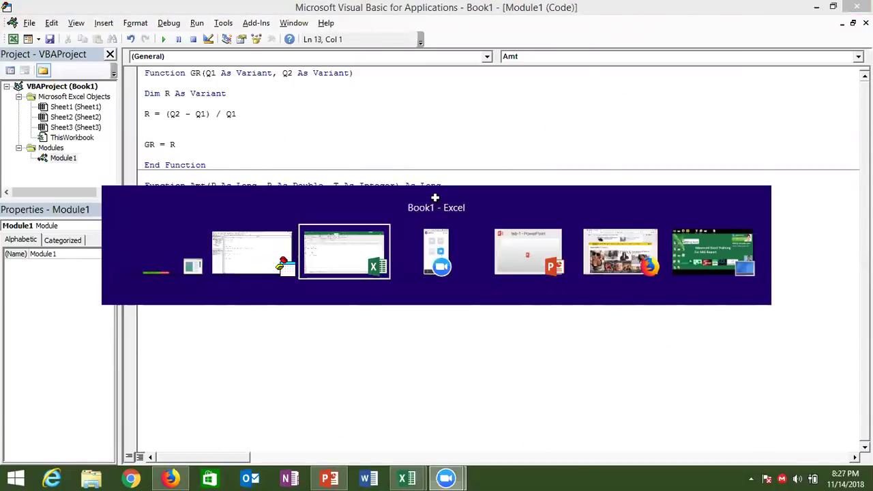
Recalculate the Amt formula in C10 so it shows 86446, then go back to the code
{"action": "double_click", "coordinate": [116, 266]}
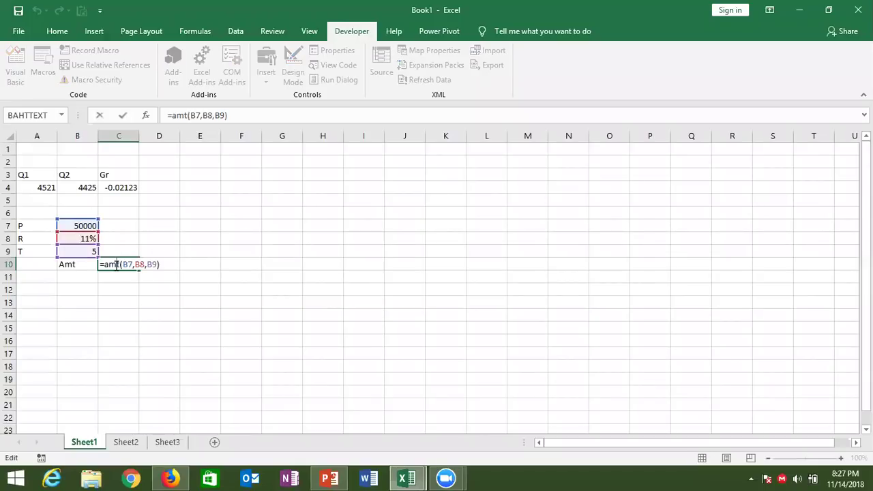
{"action": "key", "text": "Return"}
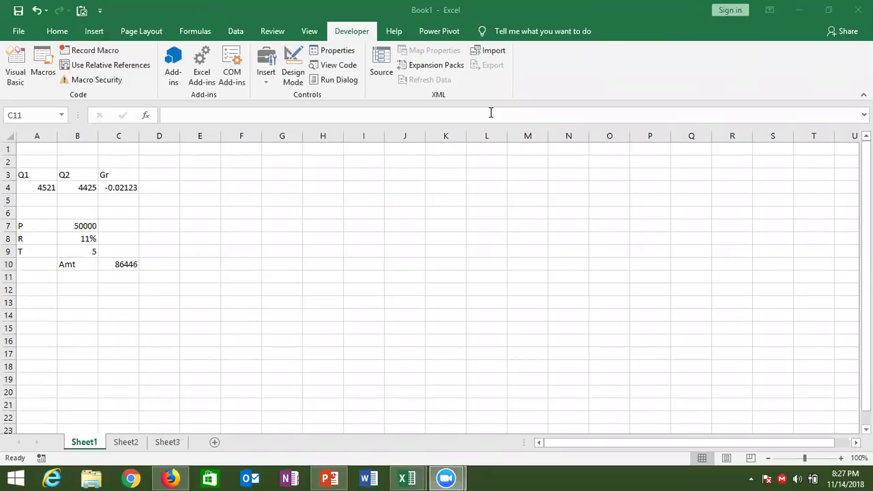
{"action": "key", "text": "alt+Tab"}
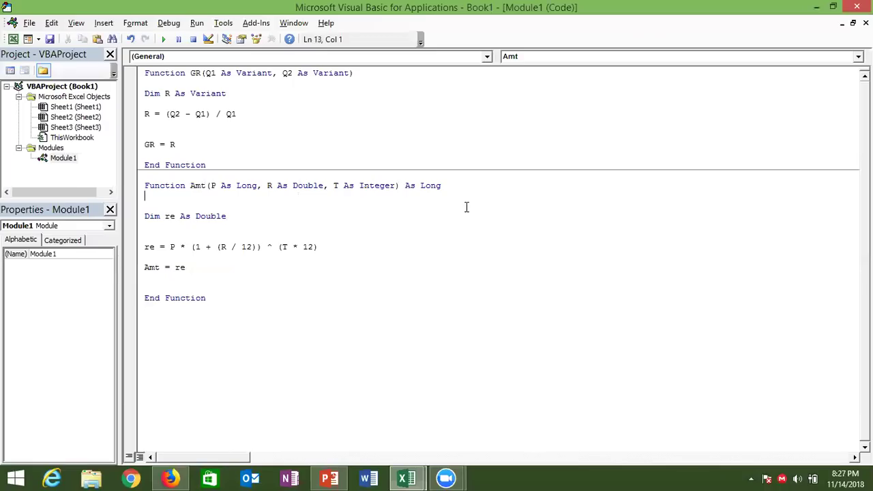
Highlight the function name Amt and its Long return type in the header to explain them
{"action": "double_click", "coordinate": [434, 190]}
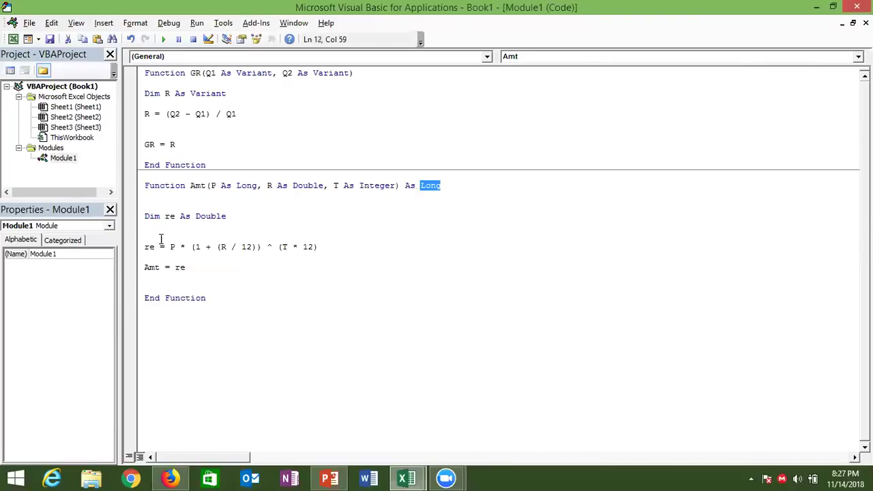
{"action": "key", "text": "Right"}
{"action": "left_click", "coordinate": [212, 188]}
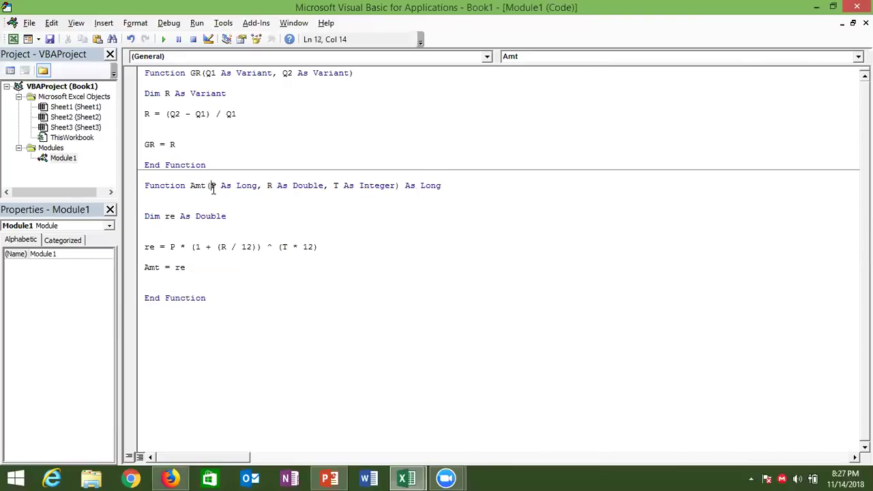
{"action": "double_click", "coordinate": [197, 188]}
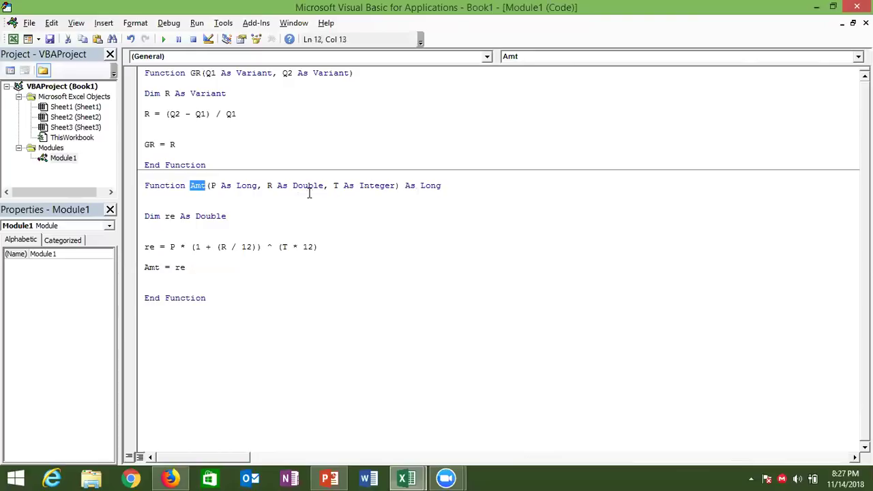
{"action": "double_click", "coordinate": [448, 186]}
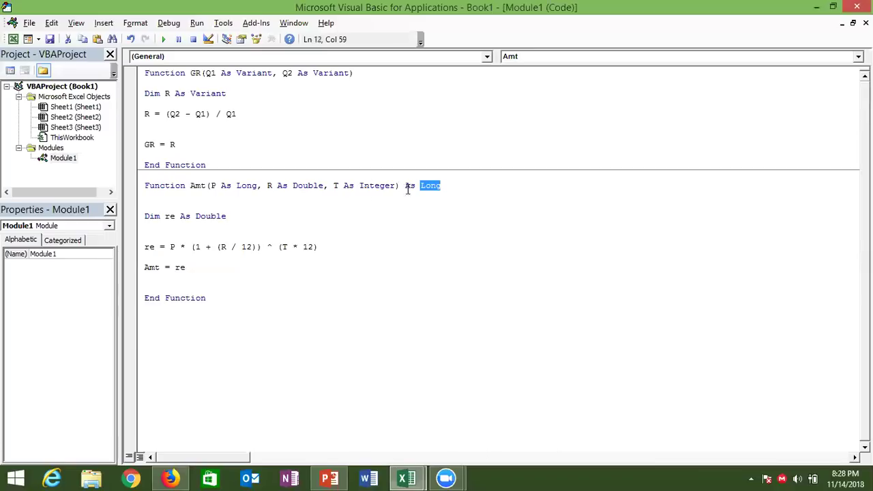
{"action": "left_click", "coordinate": [186, 339]}
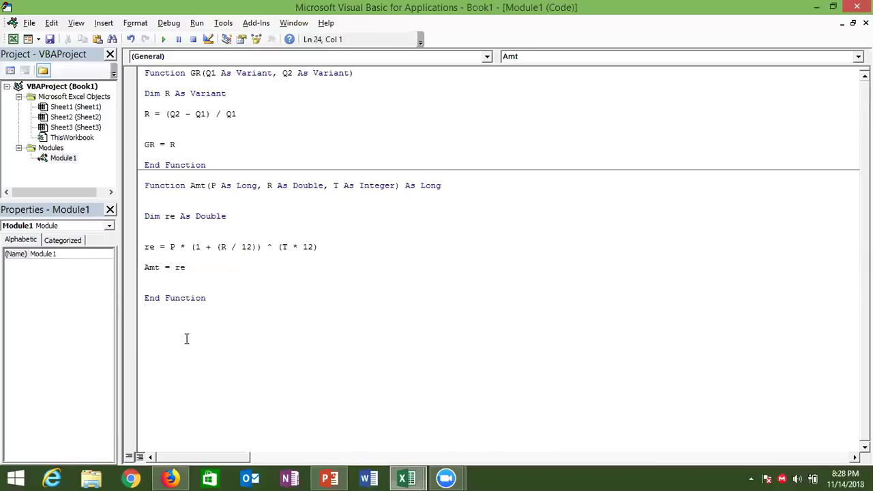
{"action": "key", "text": "alt+Tab"}
{"action": "key", "text": "alt+Tab"}
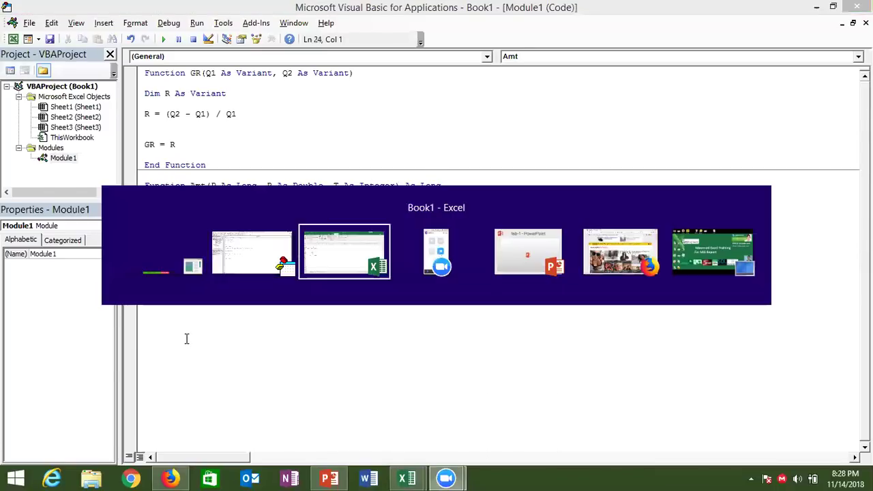
Enter a Cost label in A14 with the value 50 in B14
{"action": "left_click", "coordinate": [80, 317]}
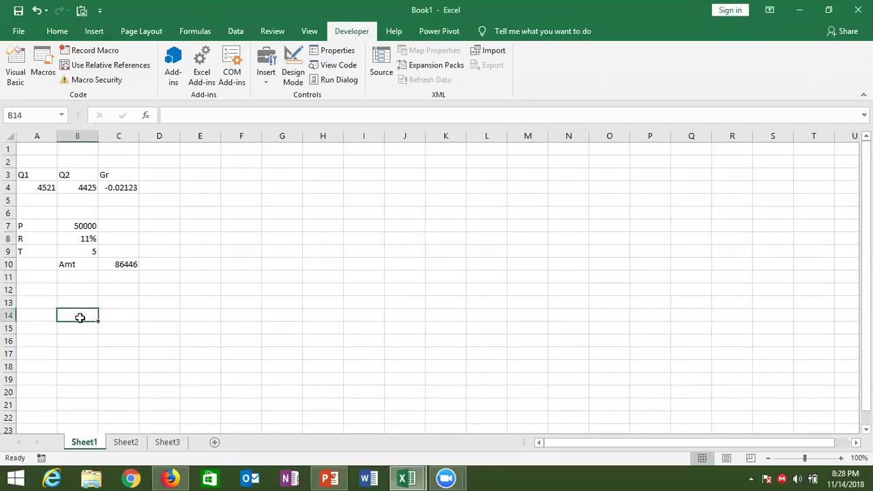
{"action": "type", "text": "Amt"}
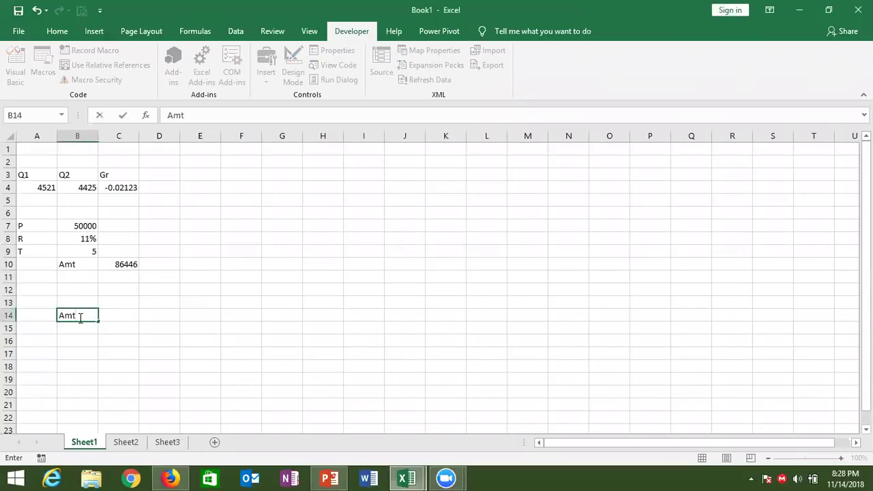
{"action": "key", "text": "BackSpace"}
{"action": "key", "text": "BackSpace"}
{"action": "key", "text": "BackSpace"}
{"action": "key", "text": "Left"}
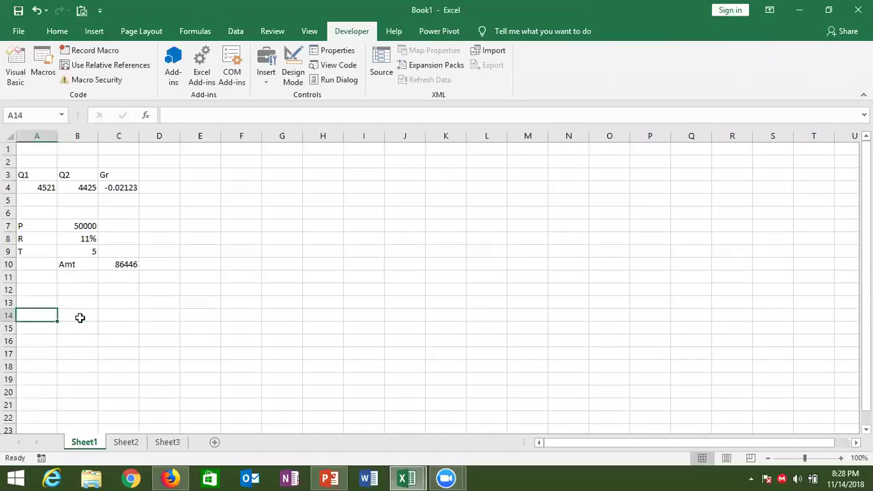
{"action": "type", "text": "Cost"}
{"action": "key", "text": "Tab"}
{"action": "type", "text": "500000"}
{"action": "key", "text": "BackSpace"}
{"action": "key", "text": "BackSpace"}
{"action": "key", "text": "BackSpace"}
{"action": "key", "text": "BackSpace"}
{"action": "key", "text": "Return"}
Add an MRP label in cell A15
{"action": "key", "text": "Down"}
{"action": "key", "text": "Right"}
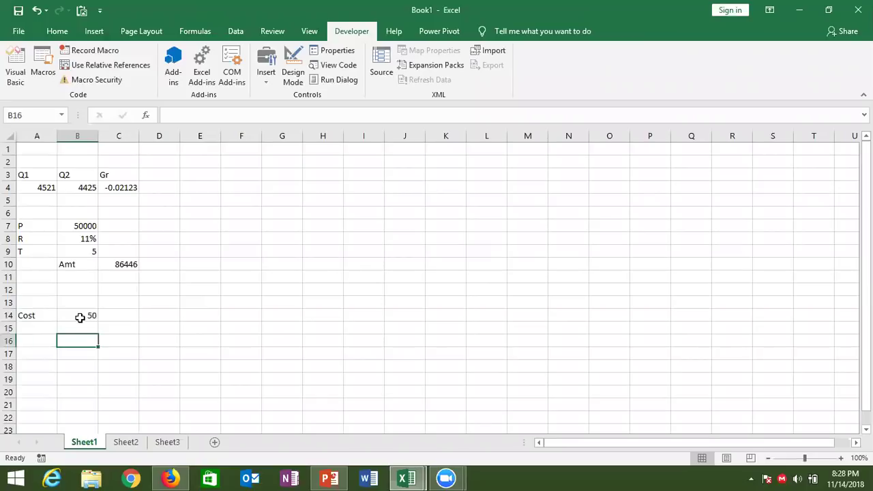
{"action": "key", "text": "Left"}
{"action": "key", "text": "Up"}
{"action": "type", "text": "MR"}
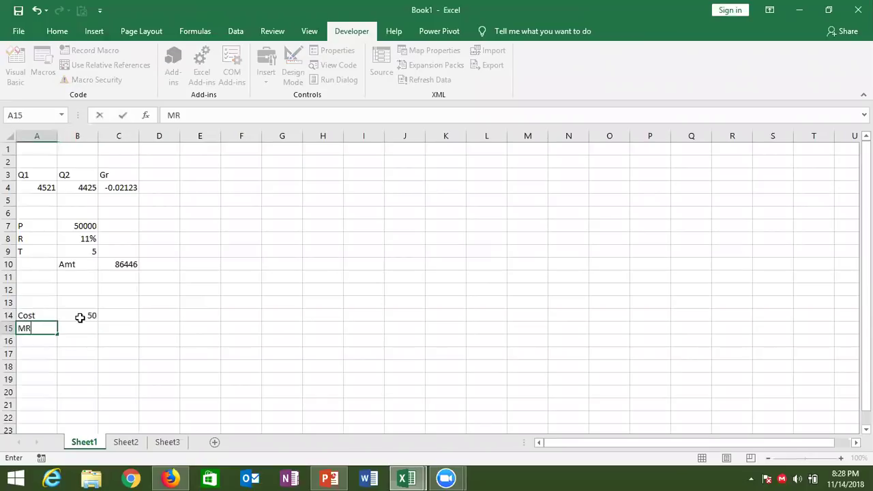
{"action": "type", "text": "P"}
{"action": "key", "text": "Tab"}
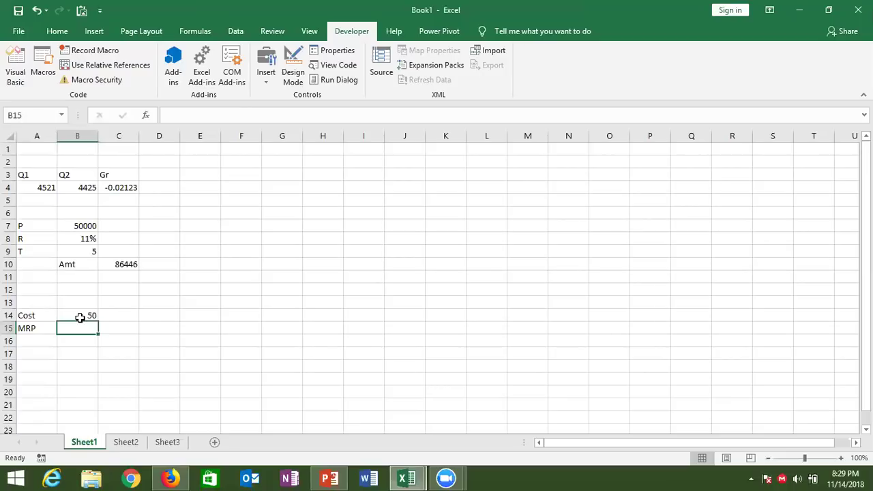
{"action": "key", "text": "alt+Tab"}
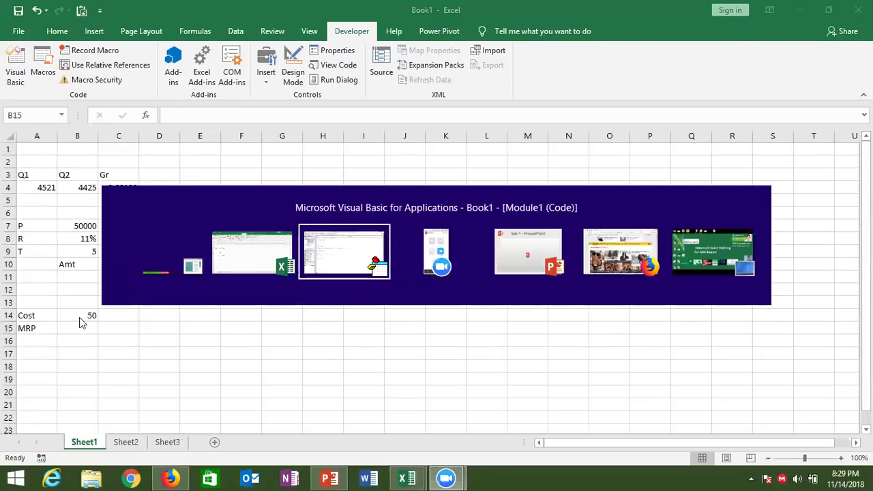
Write the header Function MRP(a As Long) below the Amt function
{"action": "type", "text": "f"}
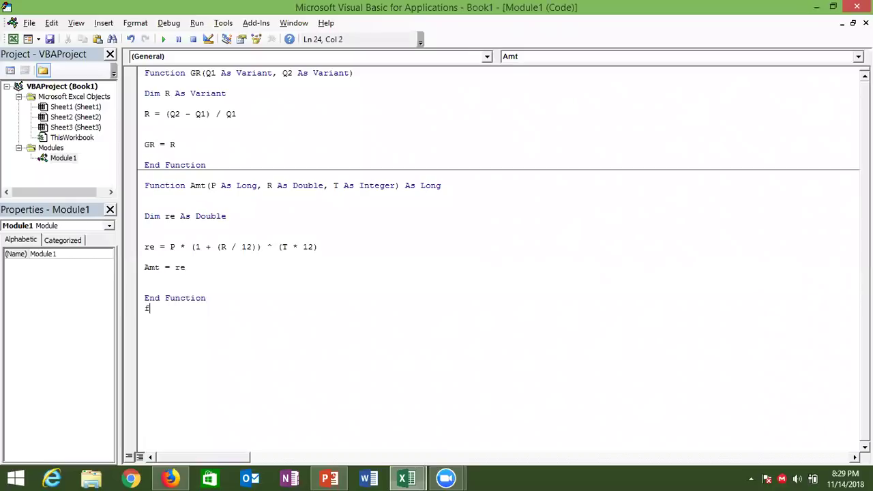
{"action": "type", "text": "unction "}
{"action": "type", "text": "MRP"}
{"action": "type", "text": "("}
{"action": "type", "text": "amt"}
{"action": "key", "text": "BackSpace"}
{"action": "key", "text": "BackSpace"}
{"action": "key", "text": "BackSpace"}
{"action": "key", "text": "BackSpace"}
{"action": "type", "text": "(a "}
{"action": "type", "text": "as "}
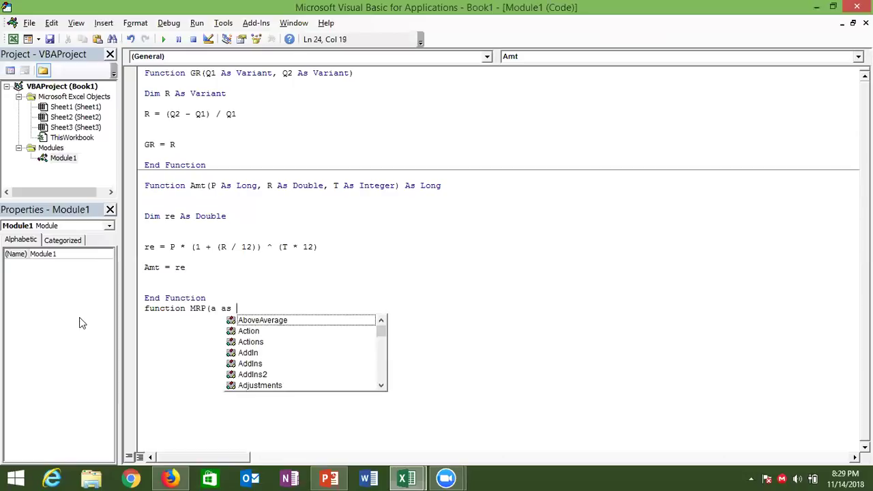
{"action": "type", "text": "Long"}
{"action": "key", "text": "Tab"}
{"action": "key", "text": "Return"}
{"action": "key", "text": "Return"}
{"action": "key", "text": "Return"}
Declare Dim r As Double inside the MRP function
{"action": "left_click", "coordinate": [145, 329]}
{"action": "type", "text": "dim"}
{"action": "key", "text": "BackSpace"}
{"action": "key", "text": "BackSpace"}
{"action": "key", "text": "BackSpace"}
{"action": "left_click", "coordinate": [135, 217]}
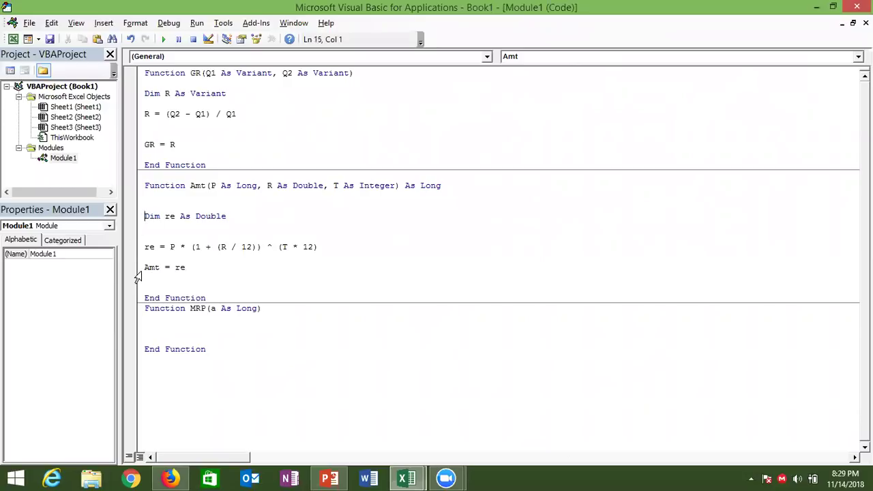
{"action": "left_click", "coordinate": [153, 329]}
{"action": "type", "text": "dim "}
{"action": "type", "text": "r as "}
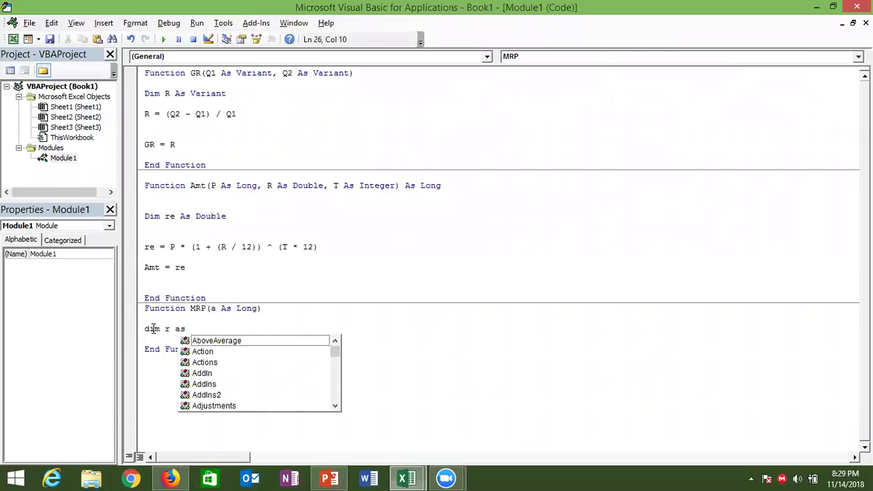
{"action": "type", "text": "l"}
{"action": "key", "text": "BackSpace"}
{"action": "type", "text": "dou"}
{"action": "key", "text": "Return"}
{"action": "key", "text": "Return"}
{"action": "key", "text": "Return"}
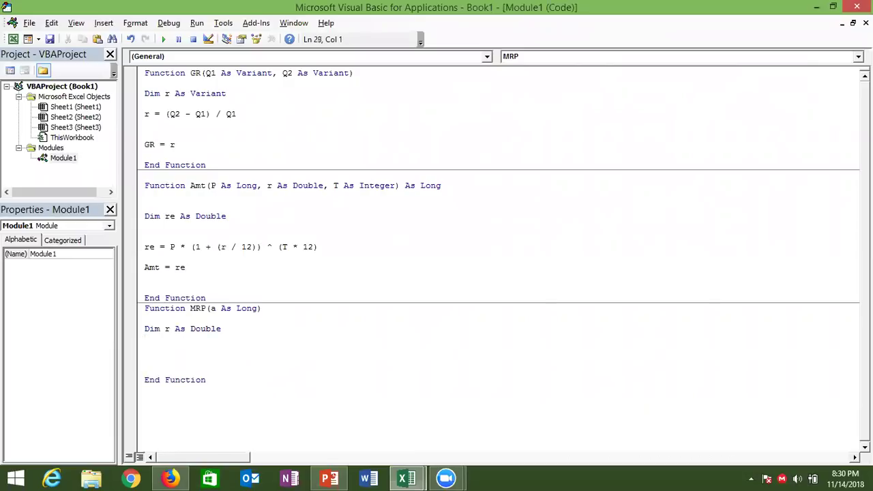
Write the first markup line r = (a * 0.05) + a
{"action": "type", "text": "r="}
{"action": "type", "text": "r"}
{"action": "type", "text": "*"}
{"action": "key", "text": "BackSpace"}
{"action": "key", "text": "BackSpace"}
{"action": "type", "text": "a"}
{"action": "type", "text": "*"}
{"action": "key", "text": "BackSpace"}
{"action": "type", "text": "*0.05"}
{"action": "type", "text": "+"}
{"action": "type", "text": "a"}
{"action": "left_click", "coordinate": [164, 370]}
{"action": "left_click", "coordinate": [163, 360]}
{"action": "type", "text": "("}
{"action": "left_click", "coordinate": [211, 359]}
{"action": "type", "text": ")"}
{"action": "left_click", "coordinate": [144, 370]}
{"action": "key", "text": "Return"}
{"action": "key", "text": "Return"}
Add the 10% markup line a = (a * 0.1) + a
{"action": "key", "text": "Up"}
{"action": "key", "text": "Up"}
{"action": "type", "text": "a"}
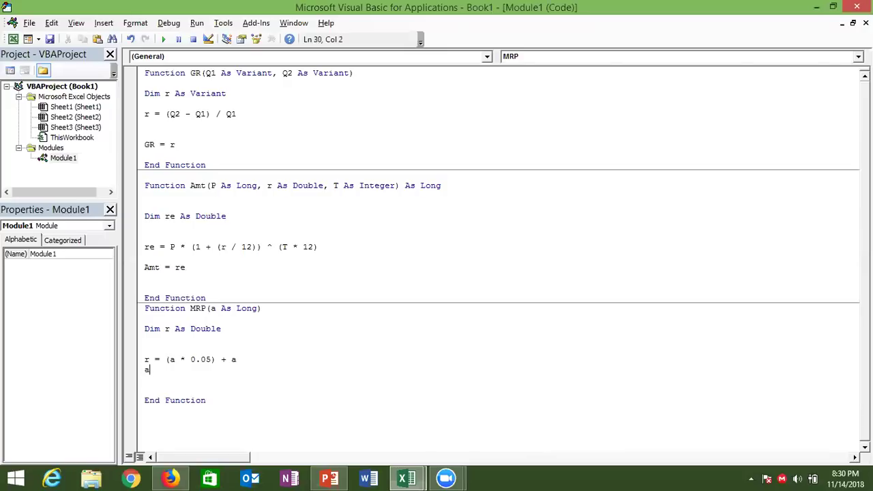
{"action": "type", "text": "="}
{"action": "type", "text": "(a"}
{"action": "type", "text": "*10%"}
{"action": "key", "text": "BackSpace"}
{"action": "key", "text": "BackSpace"}
{"action": "key", "text": "BackSpace"}
{"action": "type", "text": "0."}
{"action": "type", "text": "10"}
{"action": "type", "text": ")"}
{"action": "type", "text": "+"}
{"action": "type", "text": "a"}
{"action": "key", "text": "Return"}
{"action": "key", "text": "Up"}
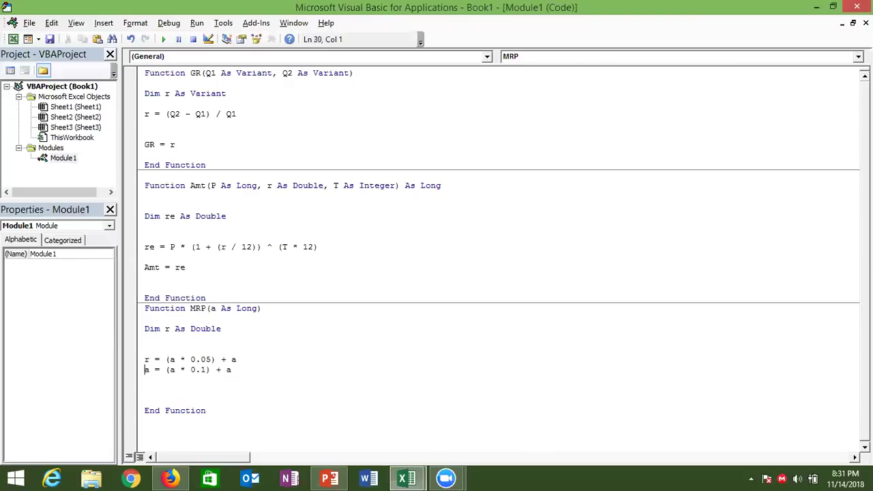
Duplicate the markup line and change the copies' rates to 0.15 and 0.20
{"action": "key", "text": "shift+Down"}
{"action": "key", "text": "ctrl+c"}
{"action": "key", "text": "ctrl+v"}
{"action": "key", "text": "ctrl+v"}
{"action": "key", "text": "ctrl+v"}
{"action": "key", "text": "ctrl+v"}
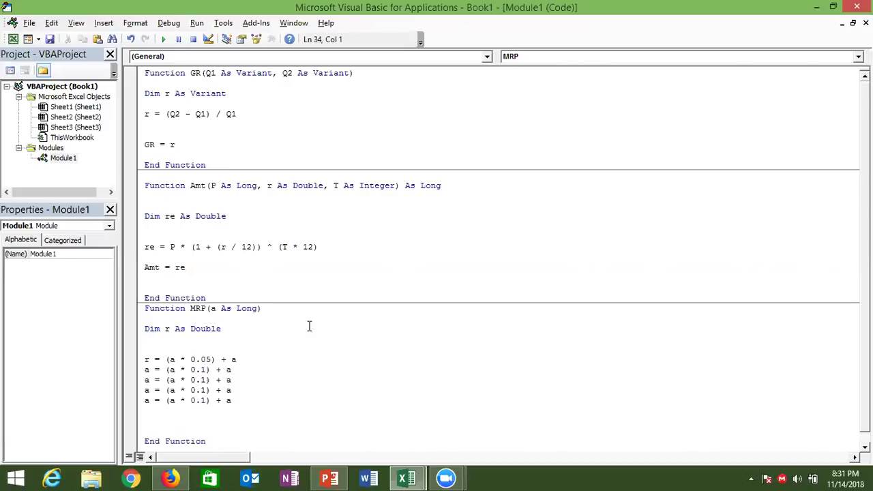
{"action": "left_click", "coordinate": [207, 379]}
{"action": "type", "text": "5"}
{"action": "left_click_drag", "start_coordinate": [200, 390], "coordinate": [207, 389]}
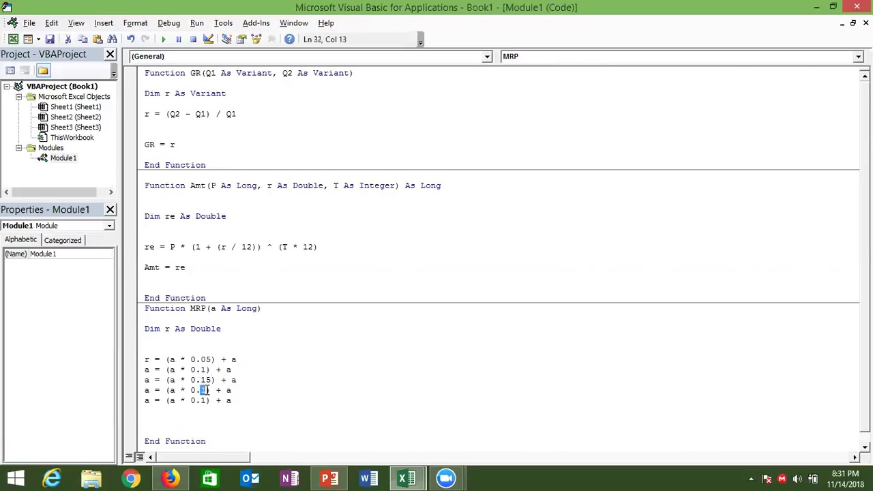
{"action": "type", "text": "20"}
{"action": "left_click", "coordinate": [137, 406]}
{"action": "key", "text": "Delete"}
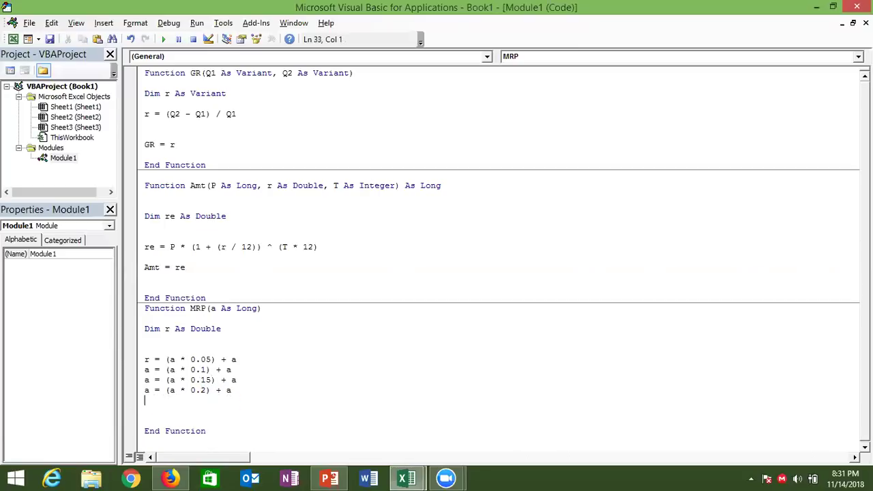
Return a with MRP = a and declare MRP's return type As Long
{"action": "key", "text": "Return"}
{"action": "key", "text": "Return"}
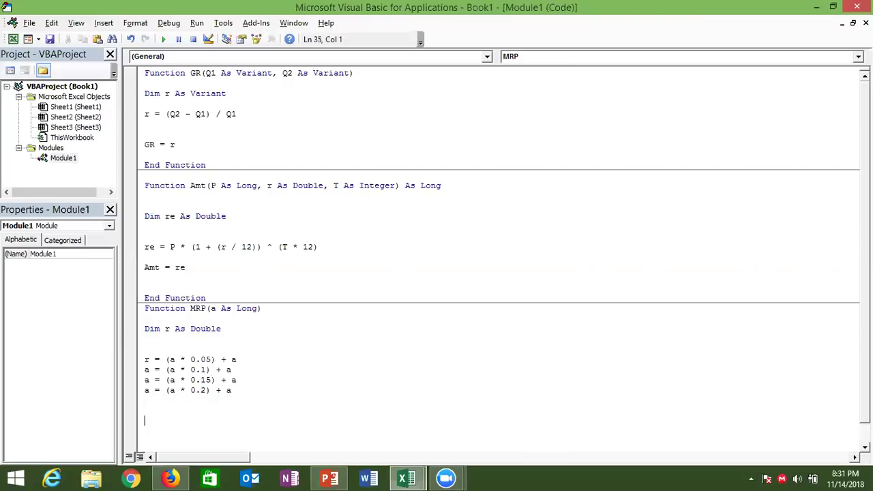
{"action": "type", "text": "MRP "}
{"action": "type", "text": "= a"}
{"action": "left_click", "coordinate": [259, 341]}
{"action": "left_click", "coordinate": [271, 309]}
{"action": "type", "text": "as "}
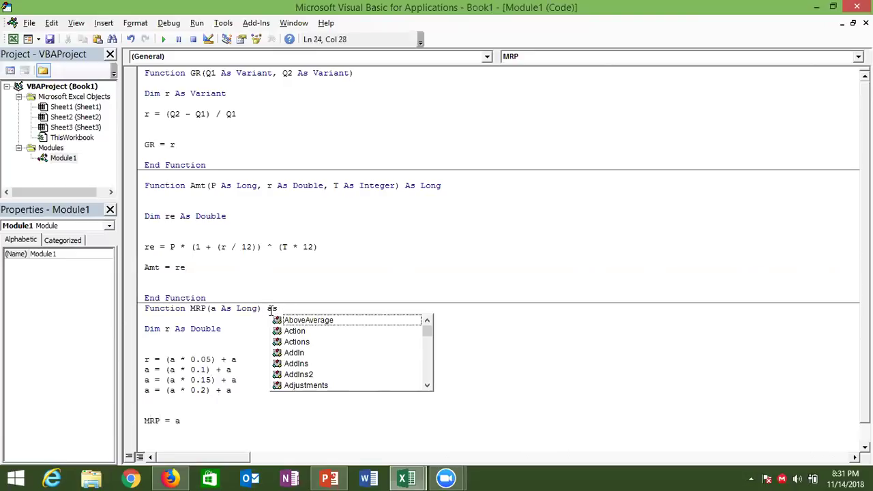
{"action": "type", "text": "long"}
{"action": "key", "text": "Escape"}
{"action": "left_click", "coordinate": [270, 338]}
Enter =MRP(B14) in B15, giving 76 for the cost of 50
{"action": "key", "text": "alt+Tab"}
{"action": "key", "text": "alt+Tab"}
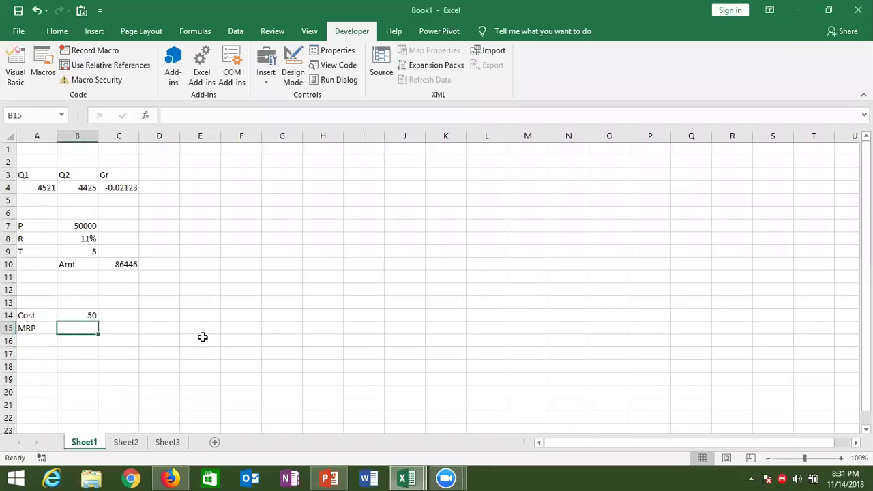
{"action": "type", "text": "=mrp"}
{"action": "key", "text": "Tab"}
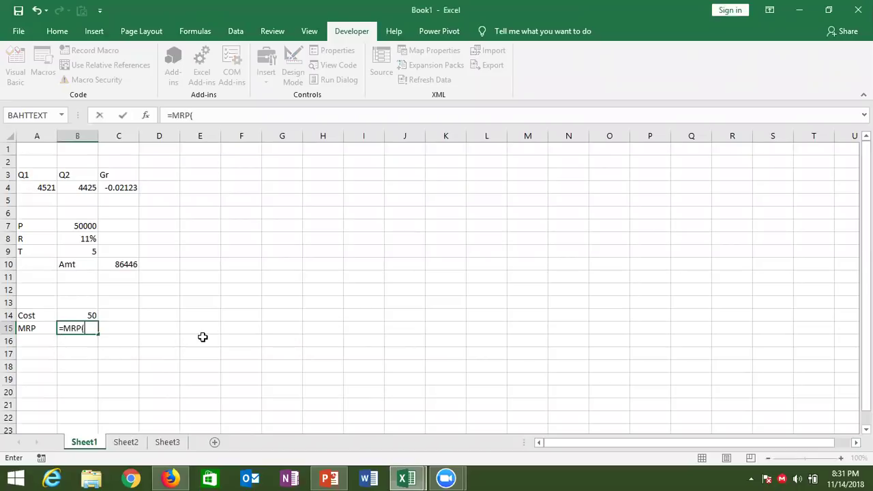
{"action": "key", "text": "Return"}
{"action": "key", "text": "Up"}
{"action": "key", "text": "Right"}
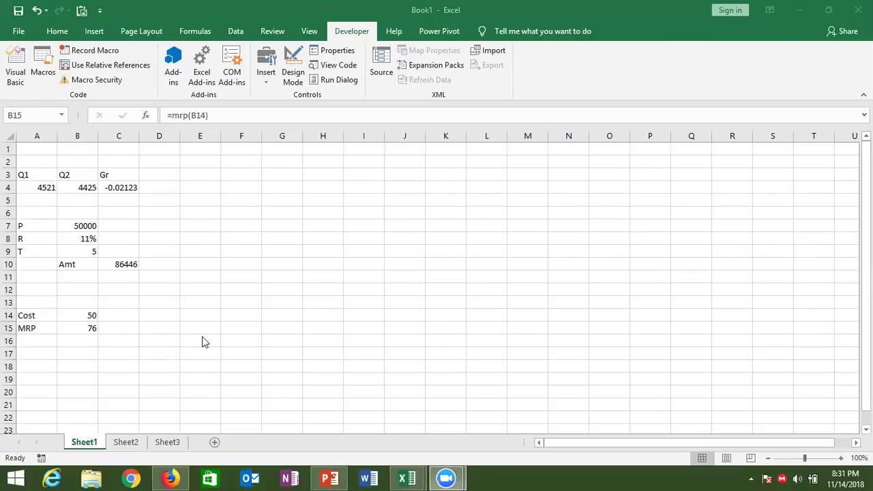
{"action": "key", "text": "alt+Tab"}
{"action": "key", "text": "alt+Tab"}
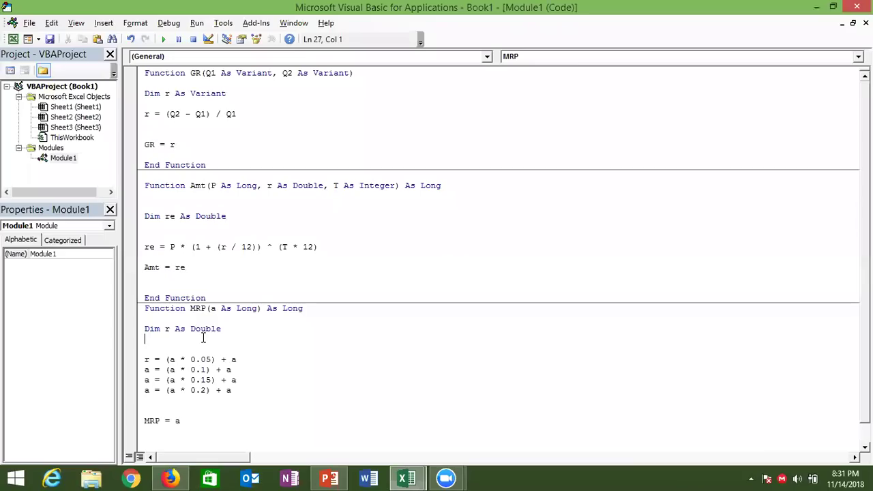
Move to the top of Module1 to review the GR, Amt and MRP functions
{"action": "key", "text": "Up"}
{"action": "key", "text": "Up"}
{"action": "key", "text": "Up"}
{"action": "key", "text": "Up"}
{"action": "key", "text": "Up"}
{"action": "key", "text": "Up"}
{"action": "key", "text": "Up"}
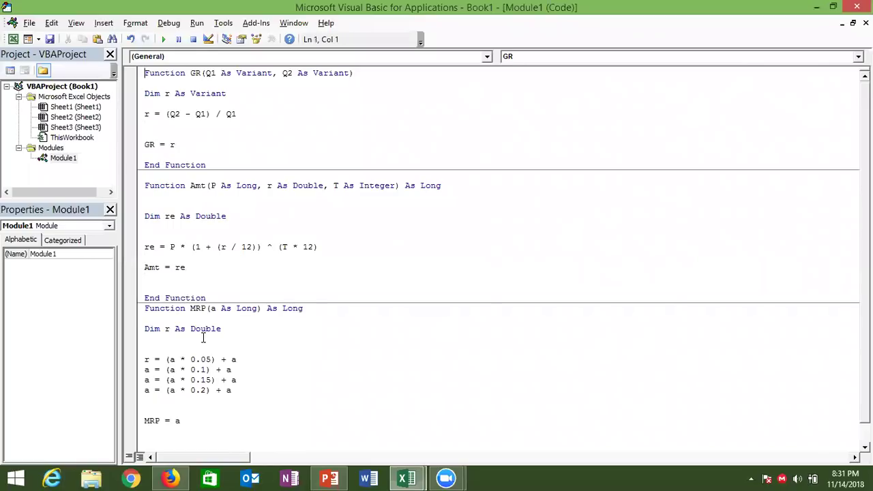